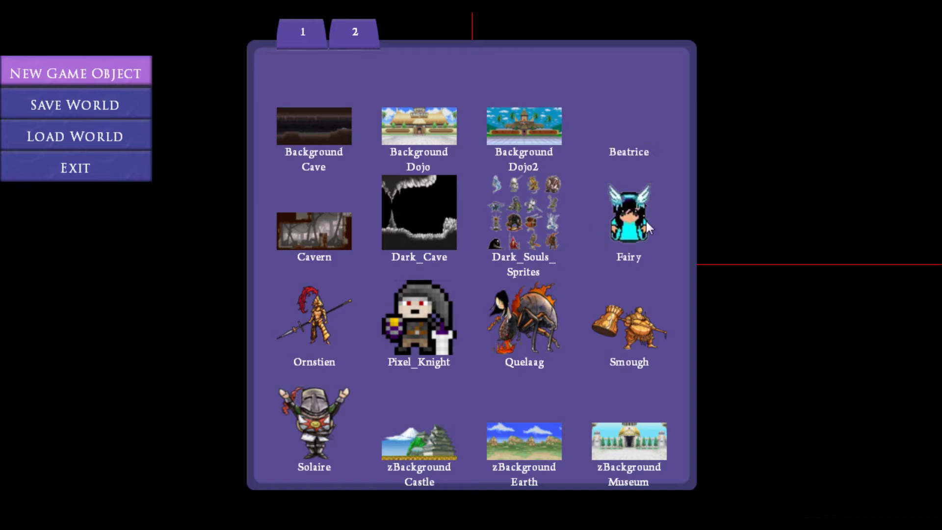
Browse both pages of the object picker and add the Background Dojo image
{"action": "left_click", "coordinate": [356, 44]}
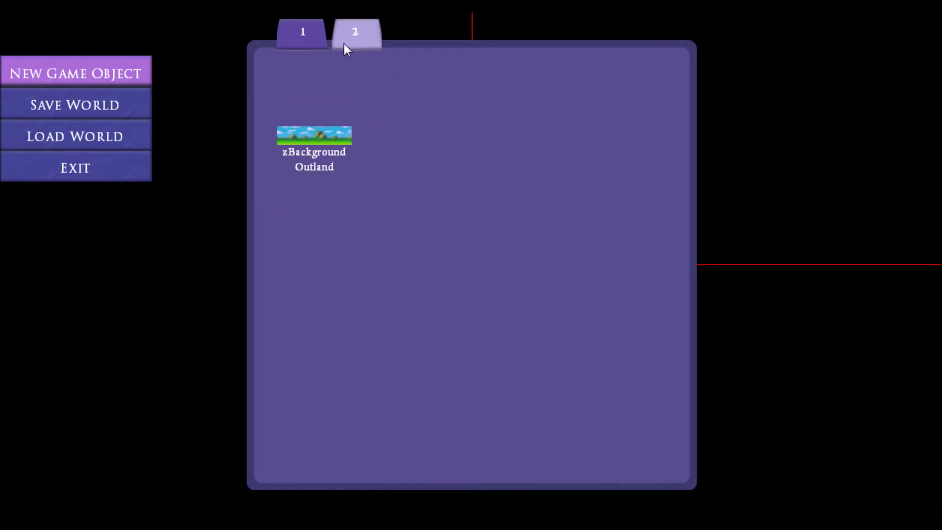
{"action": "left_click", "coordinate": [300, 28]}
{"action": "left_click", "coordinate": [355, 33]}
{"action": "left_click", "coordinate": [309, 32]}
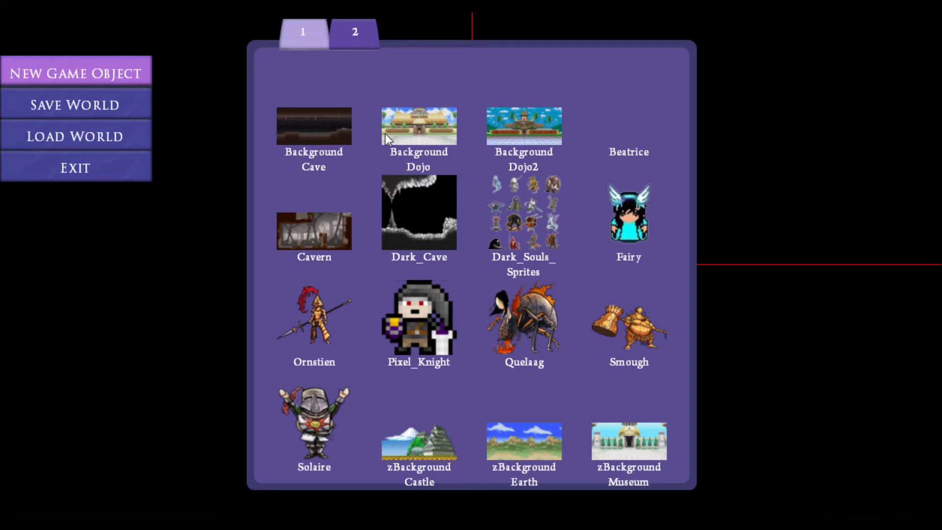
{"action": "left_click", "coordinate": [426, 140]}
Select the dojo background, review its entity and sprite data, and drag it roughly into place
{"action": "left_click_drag", "start_coordinate": [669, 113], "coordinate": [415, 266]}
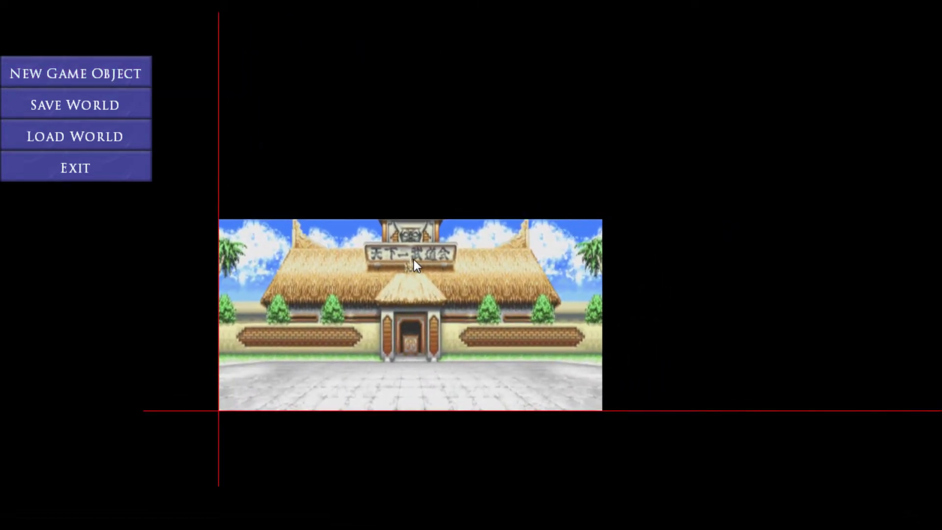
{"action": "left_click", "coordinate": [413, 278]}
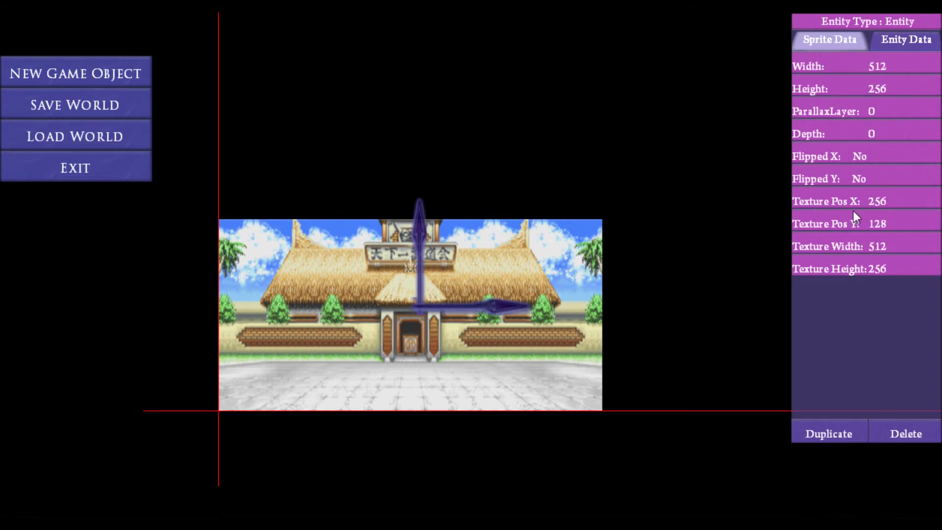
{"action": "left_click", "coordinate": [898, 39]}
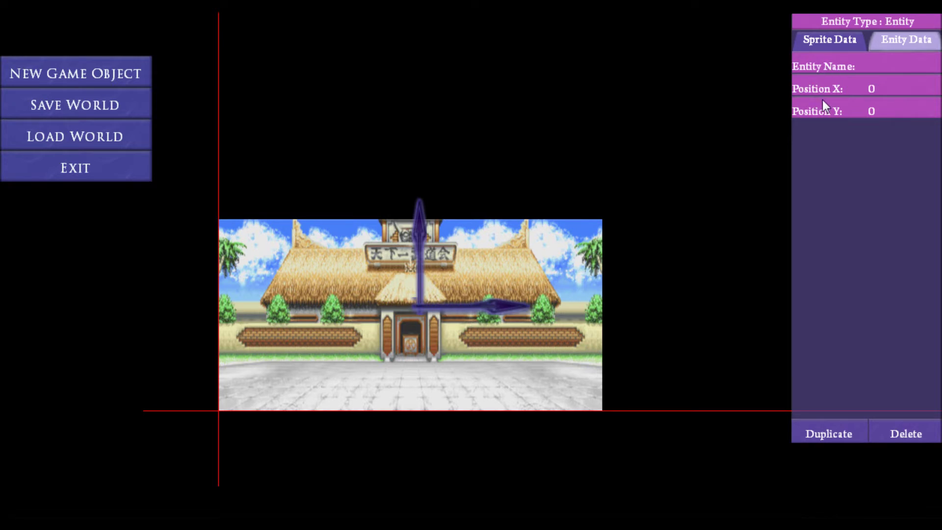
{"action": "left_click", "coordinate": [821, 41]}
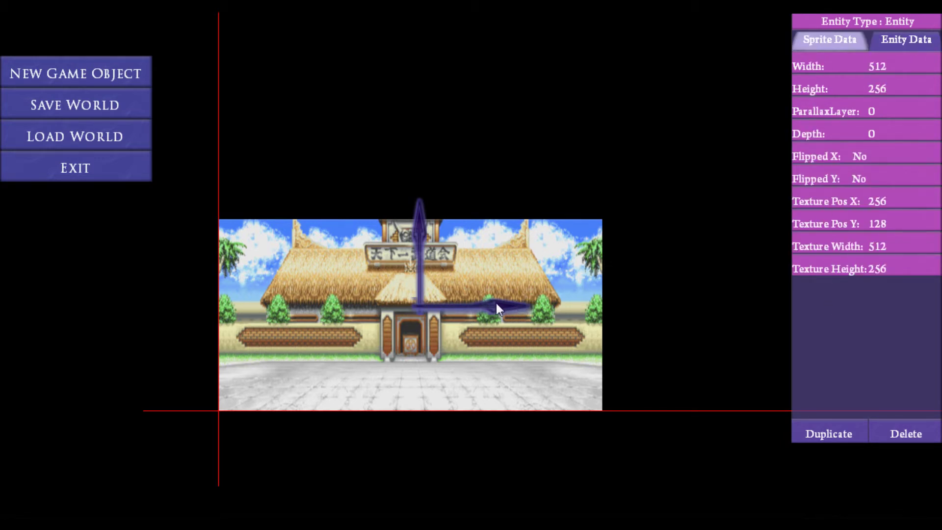
{"action": "left_click_drag", "start_coordinate": [497, 304], "coordinate": [621, 274]}
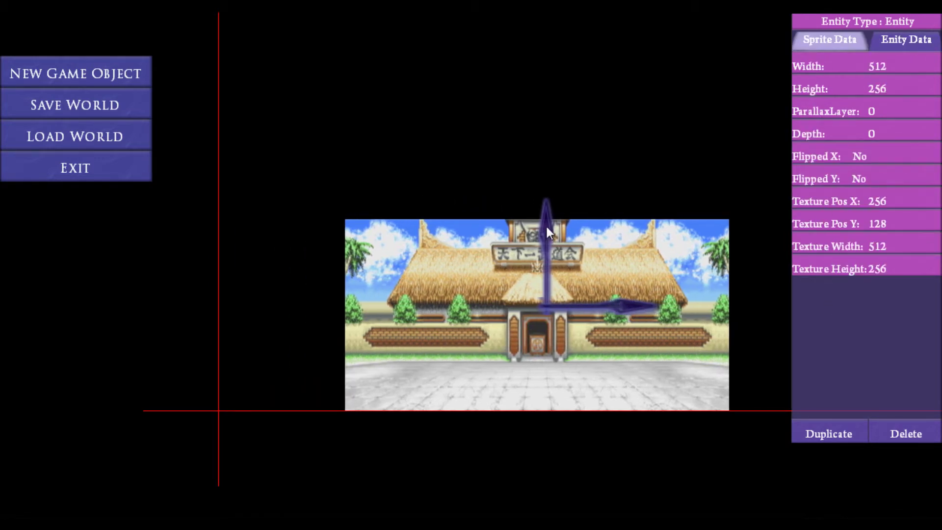
{"action": "left_click_drag", "start_coordinate": [547, 228], "coordinate": [557, 133]}
{"action": "left_click_drag", "start_coordinate": [617, 216], "coordinate": [663, 216]}
{"action": "left_click_drag", "start_coordinate": [597, 149], "coordinate": [597, 112]}
{"action": "left_click_drag", "start_coordinate": [585, 178], "coordinate": [555, 172]}
Set the dojo background's Position X and Position Y to 0
{"action": "left_click", "coordinate": [928, 47]}
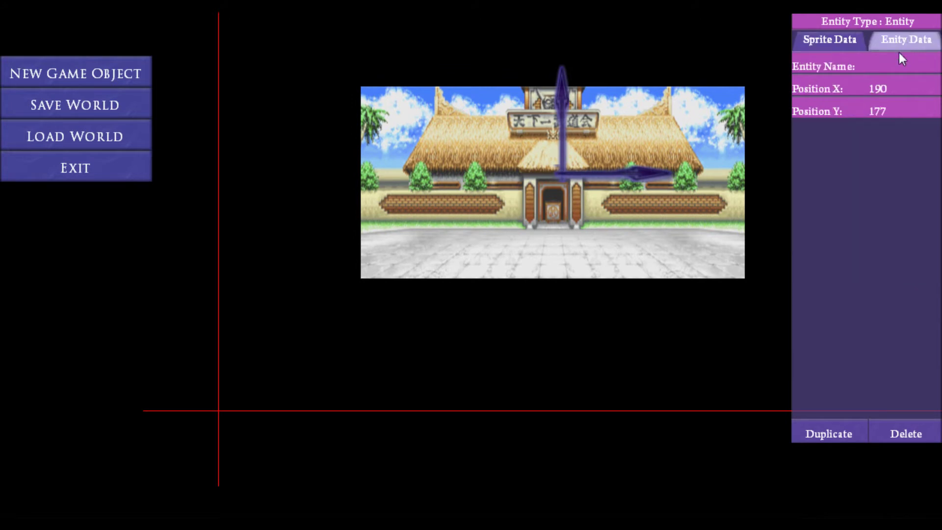
{"action": "left_click", "coordinate": [872, 92]}
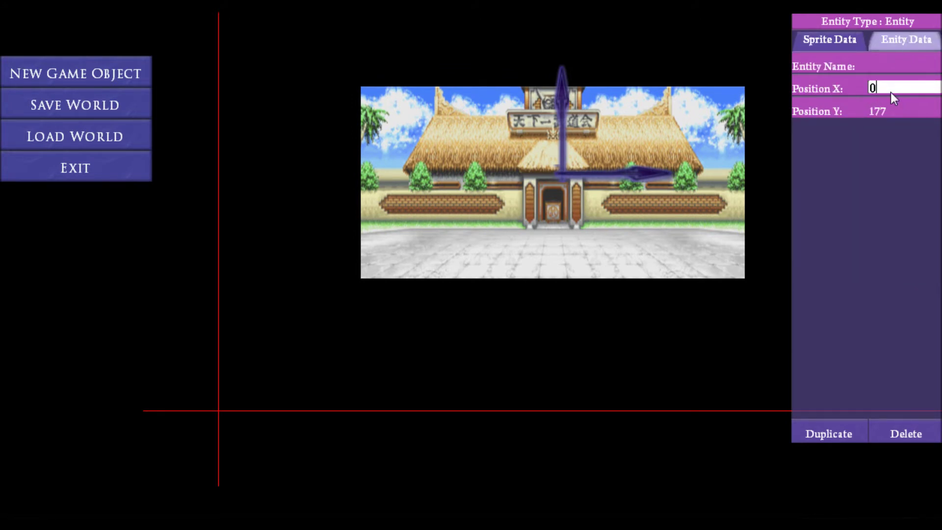
{"action": "key", "text": "Return"}
{"action": "left_click", "coordinate": [873, 108]}
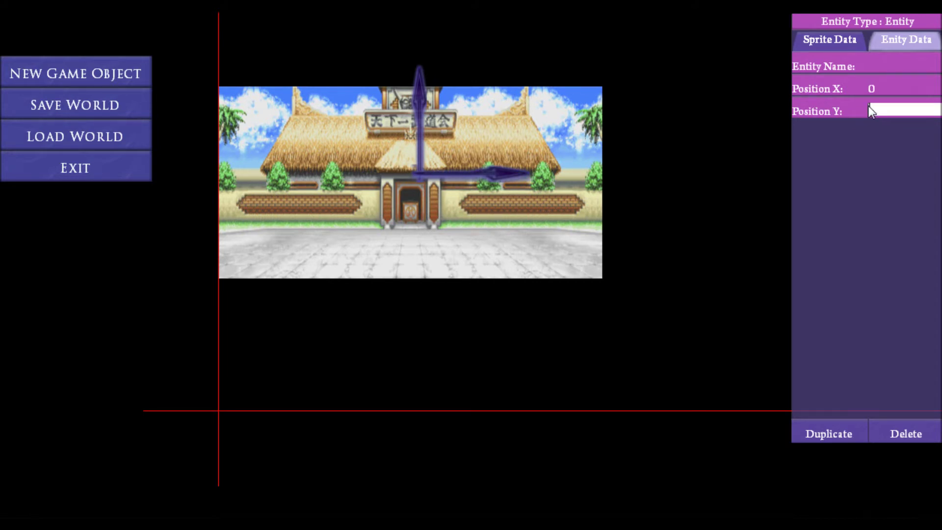
{"action": "key", "text": "Return"}
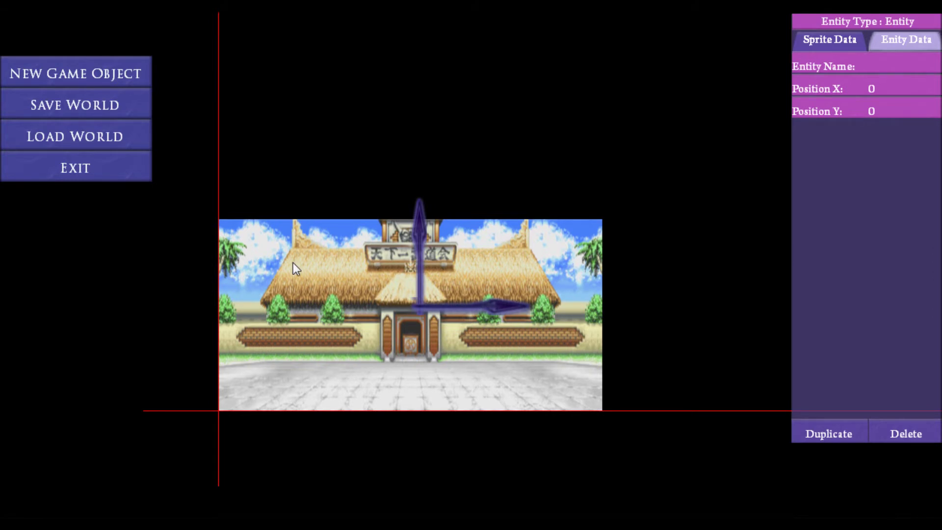
Scale the dojo background from its 512 by 256 texture size up to 945.5 by 472.75
{"action": "key", "text": "r"}
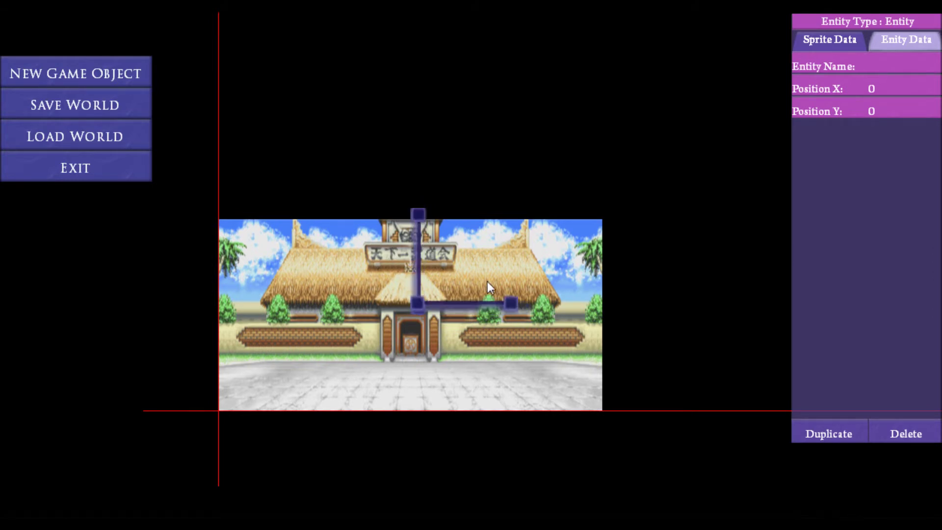
{"action": "left_click_drag", "start_coordinate": [506, 304], "coordinate": [941, 249]}
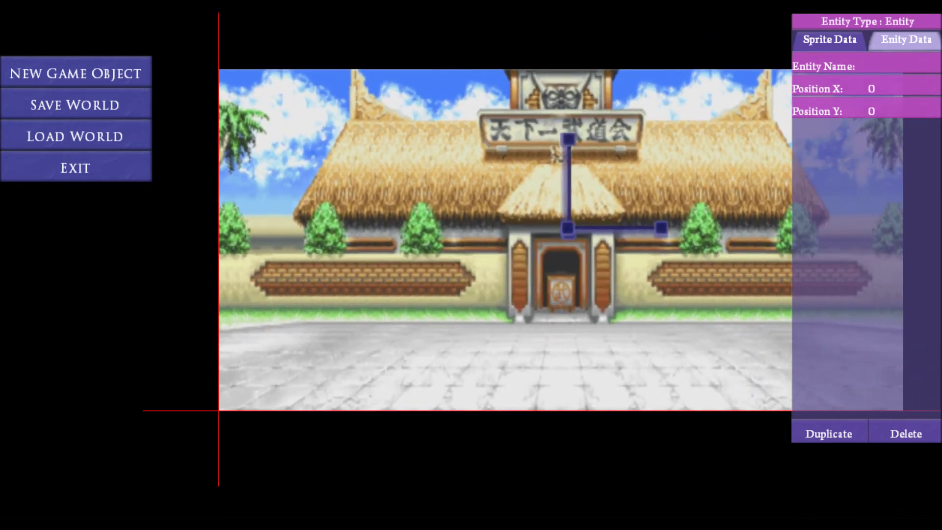
{"action": "left_click", "coordinate": [831, 38]}
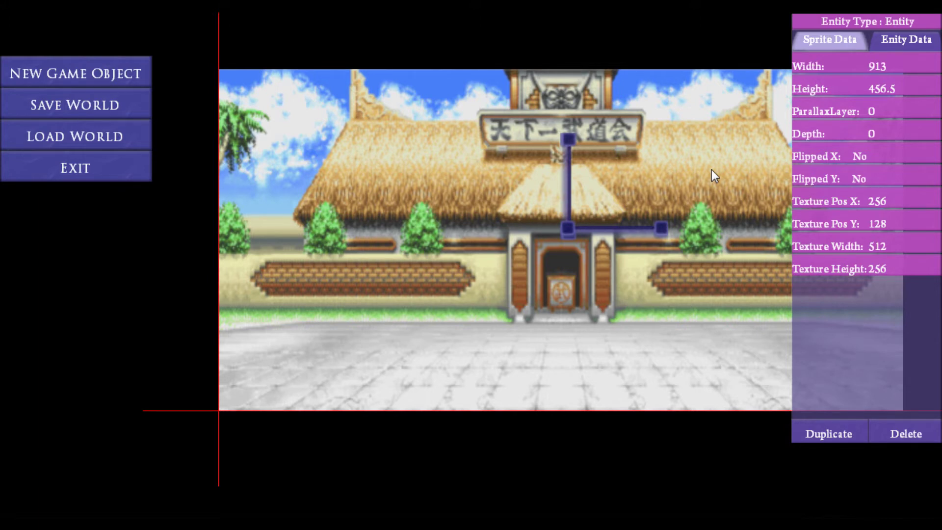
{"action": "key", "text": "ctrl+z"}
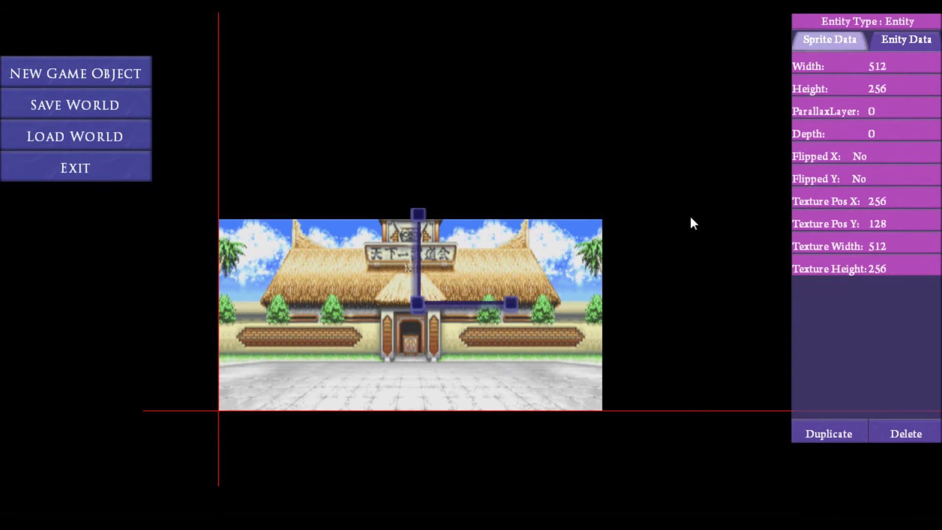
{"action": "left_click_drag", "start_coordinate": [511, 305], "coordinate": [911, 351]}
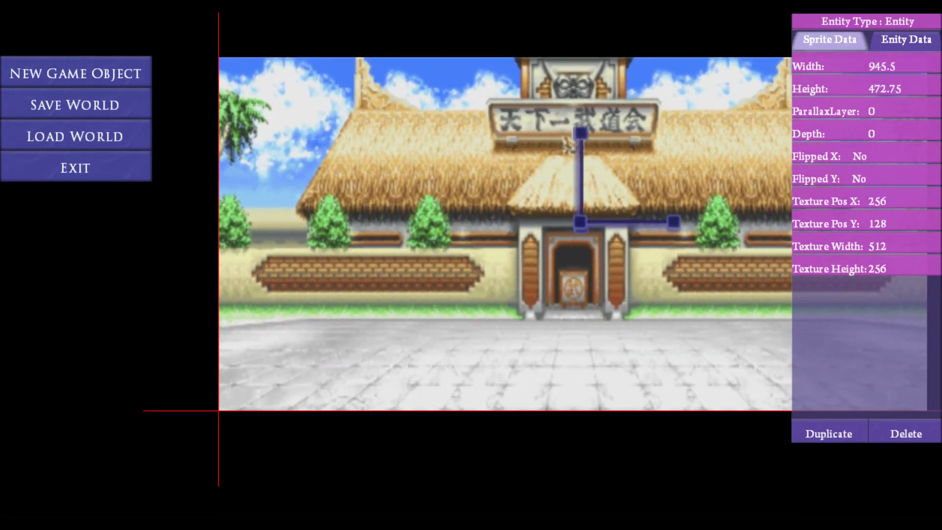
Add the 1024 by 1024 Dark_Souls_Sprites sheet as a new object and select it
{"action": "left_click", "coordinate": [42, 79]}
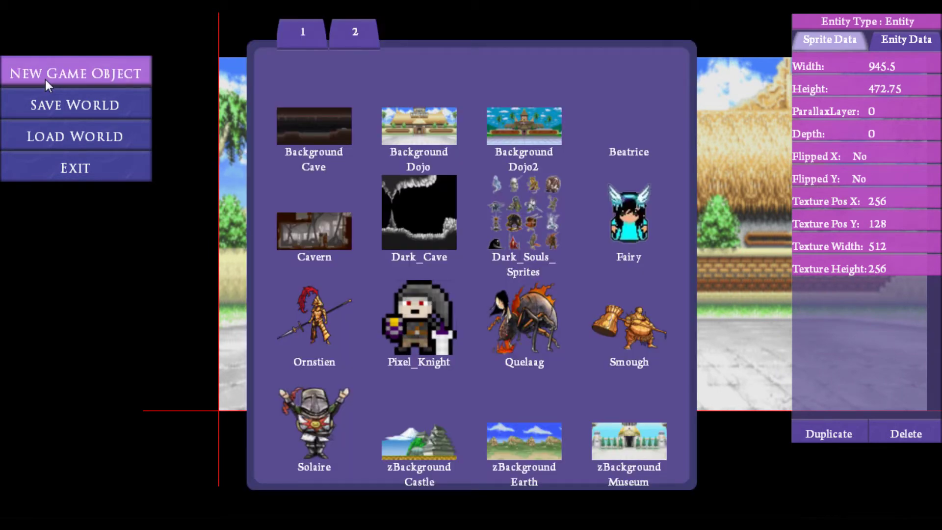
{"action": "left_click", "coordinate": [518, 207]}
{"action": "scroll", "coordinate": [577, 184], "scroll_direction": "up", "scroll_amount": 3}
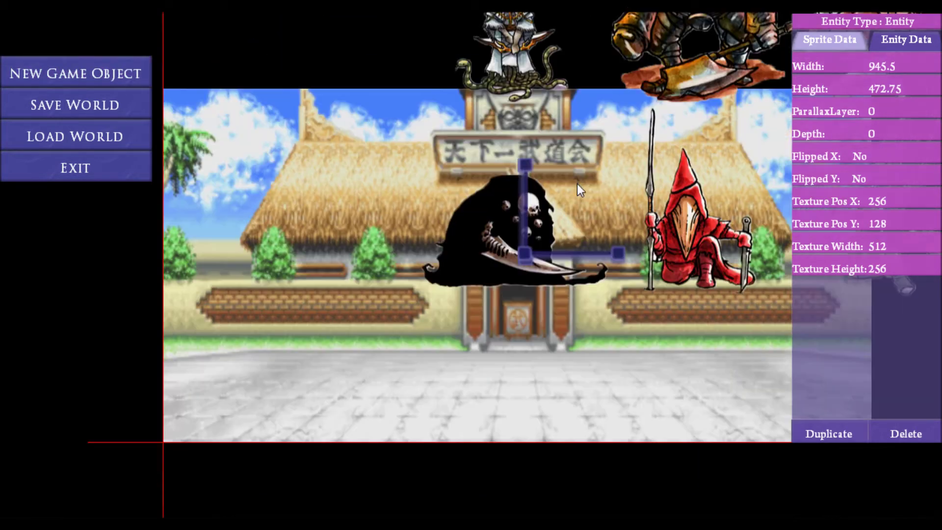
{"action": "left_click", "coordinate": [493, 181]}
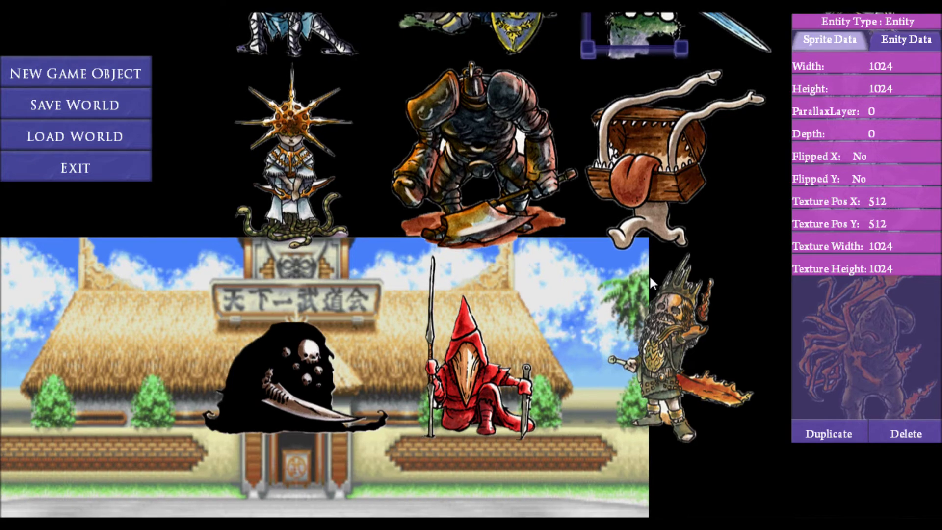
{"action": "left_click_drag", "start_coordinate": [650, 274], "coordinate": [523, 487]}
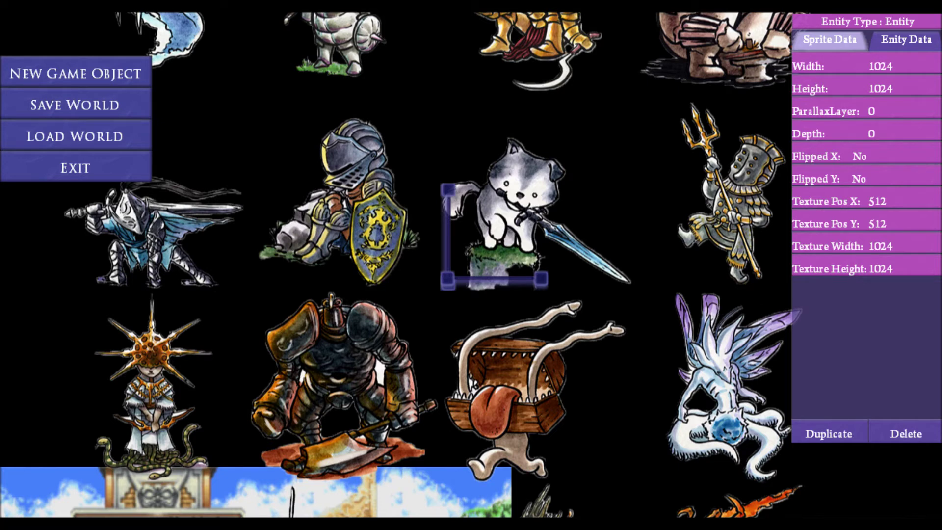
Crop the sprite sheet's texture to a single 256 by 256 frame
{"action": "left_click", "coordinate": [883, 269]}
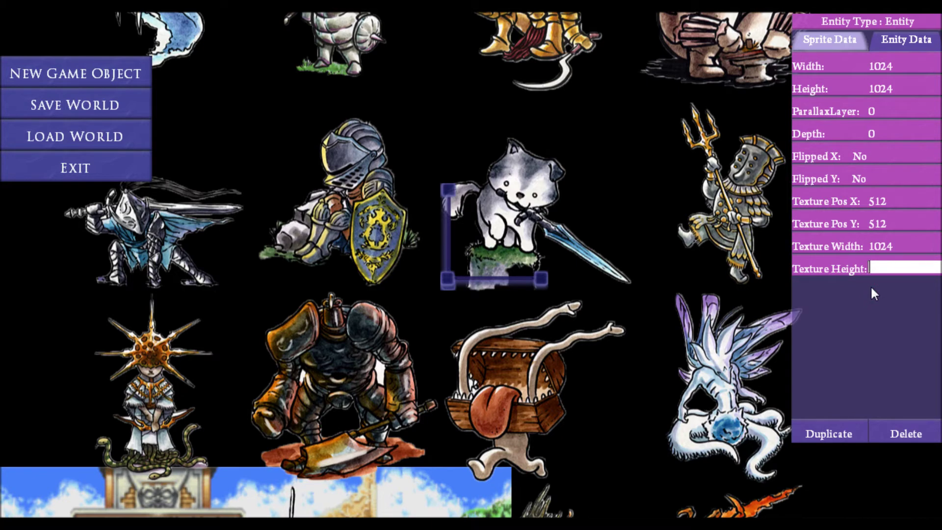
{"action": "type", "text": "256"}
{"action": "key", "text": "Return"}
{"action": "left_click", "coordinate": [877, 258]}
{"action": "left_click", "coordinate": [883, 244]}
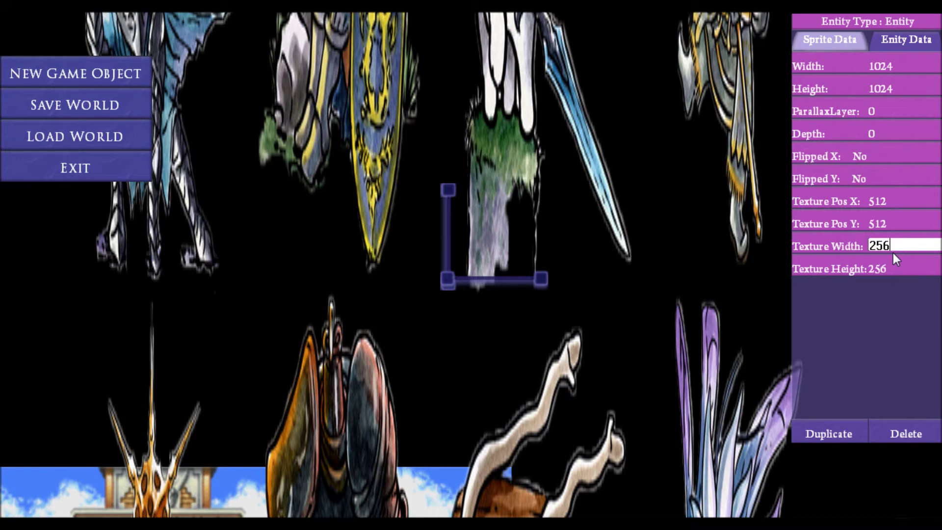
{"action": "key", "text": "Return"}
Set the texture position to 128, 896 to show the skull-cloaked reaper
{"action": "left_click", "coordinate": [874, 227]}
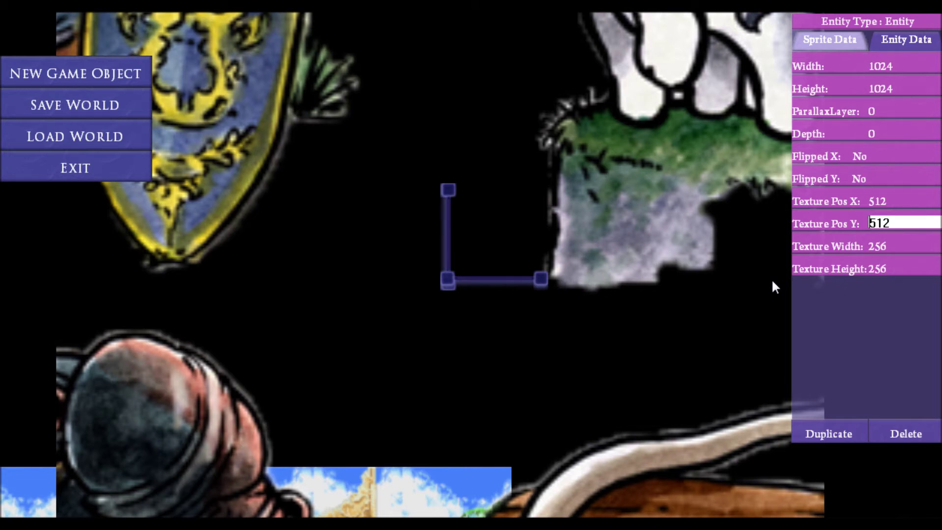
{"action": "key", "text": "Right"}
{"action": "key", "text": "BackSpace"}
{"action": "key", "text": "BackSpace"}
{"action": "key", "text": "BackSpace"}
{"action": "type", "text": "896"}
{"action": "key", "text": "Return"}
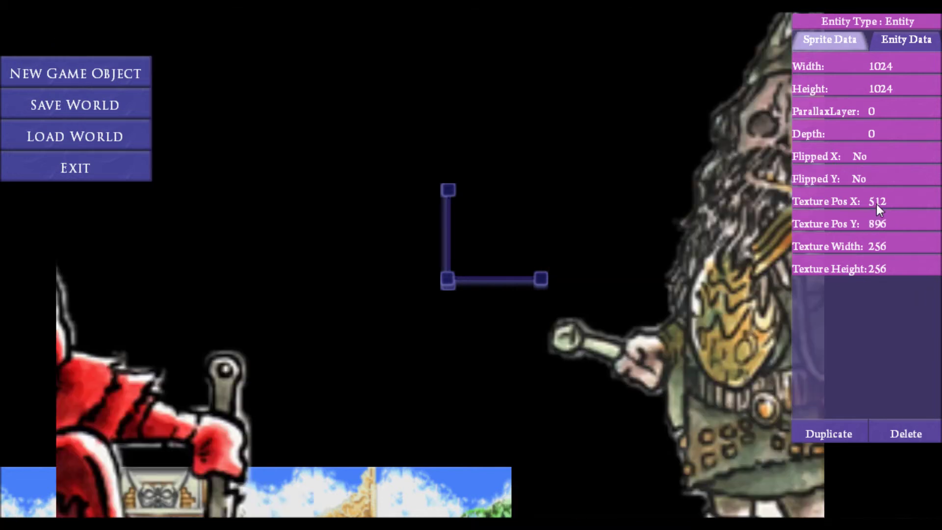
{"action": "left_click", "coordinate": [877, 204]}
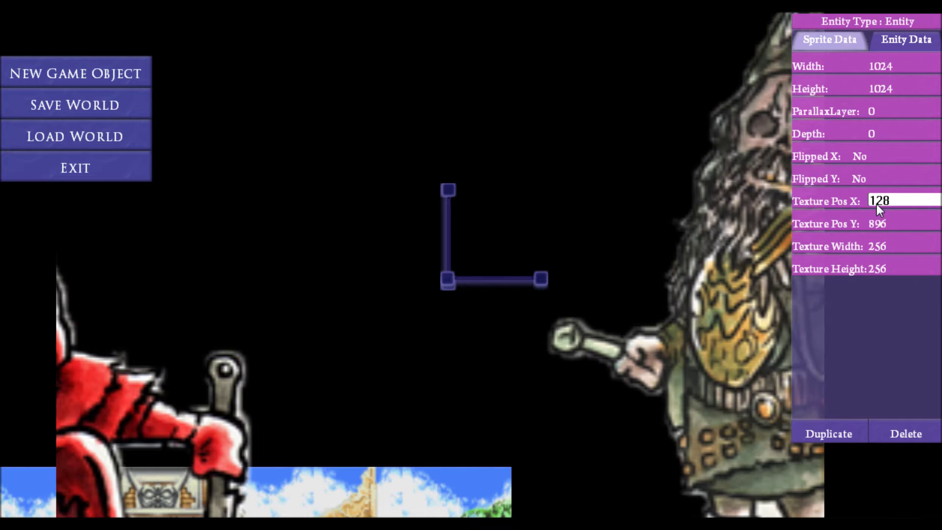
{"action": "key", "text": "Return"}
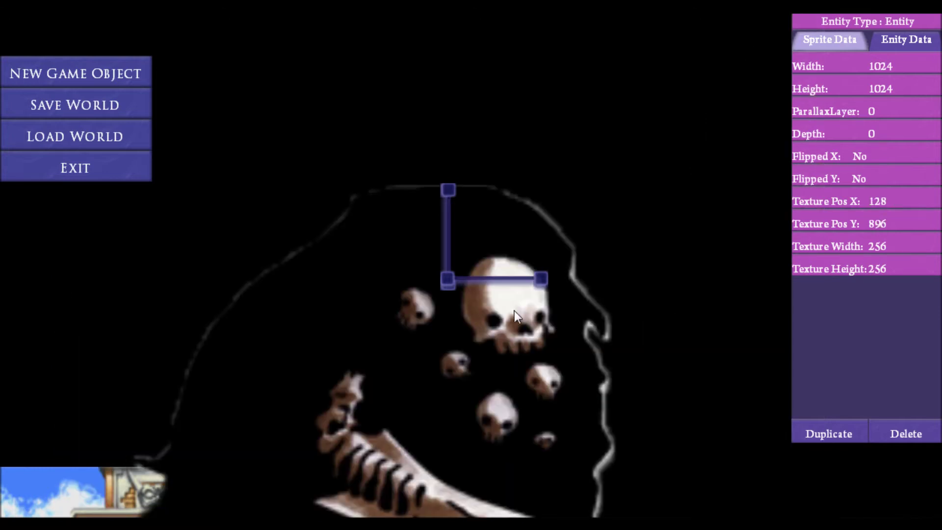
{"action": "left_click_drag", "start_coordinate": [402, 388], "coordinate": [470, 233]}
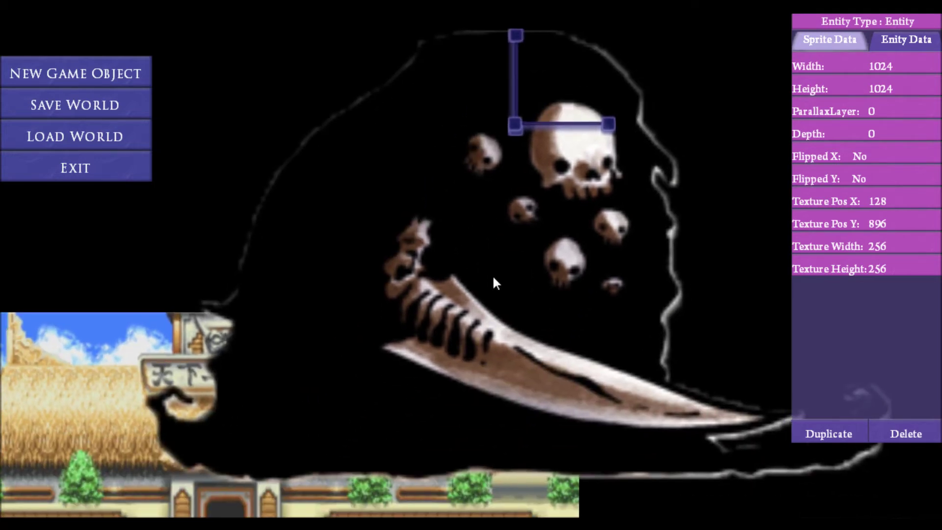
{"action": "left_click_drag", "start_coordinate": [301, 413], "coordinate": [413, 276]}
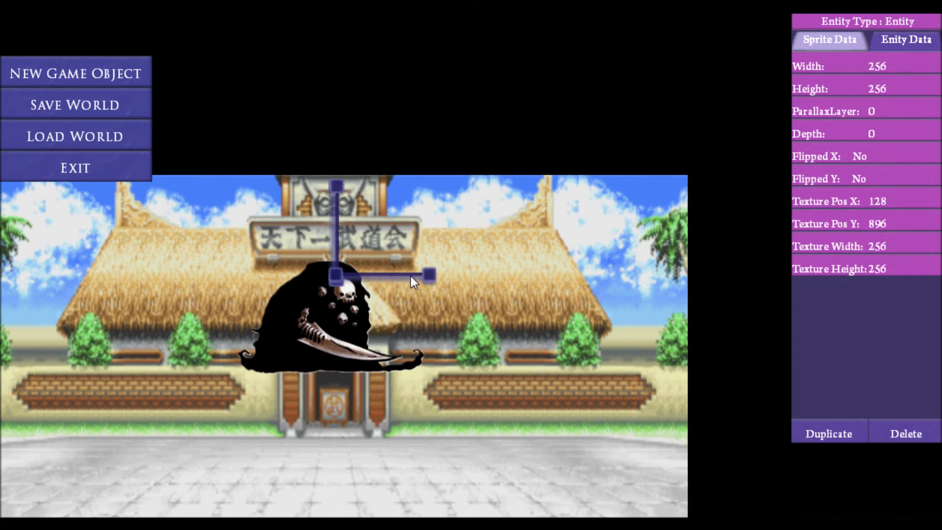
Move the reaper sprite to the lower right of the dojo floor
{"action": "key", "text": "w"}
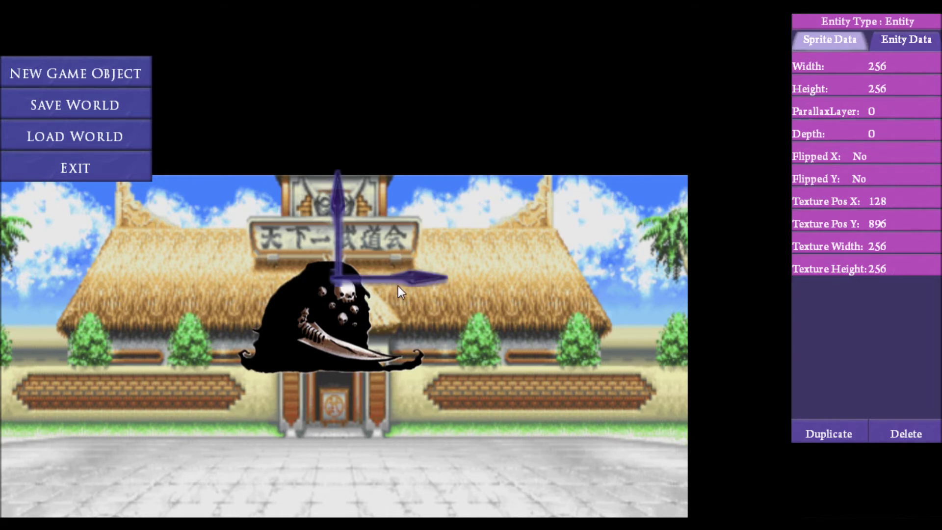
{"action": "left_click_drag", "start_coordinate": [417, 274], "coordinate": [656, 273]}
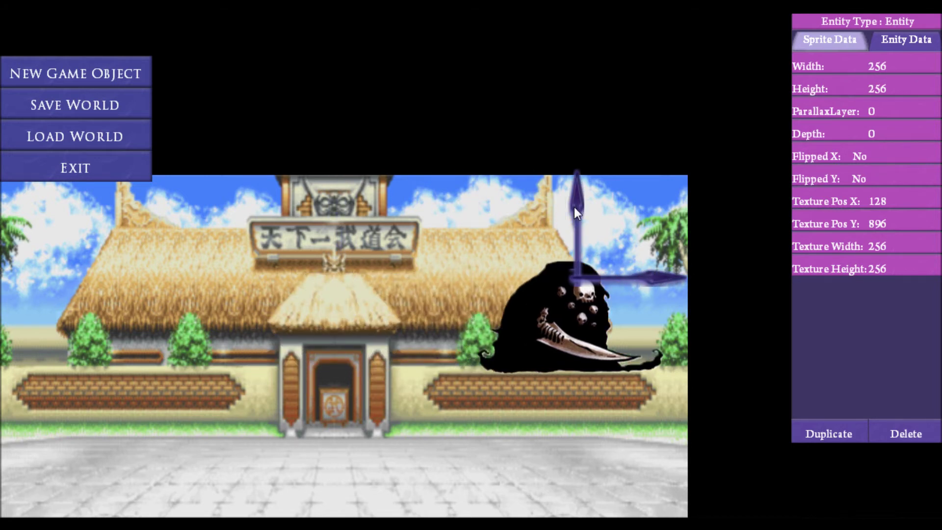
{"action": "left_click_drag", "start_coordinate": [575, 211], "coordinate": [575, 335]}
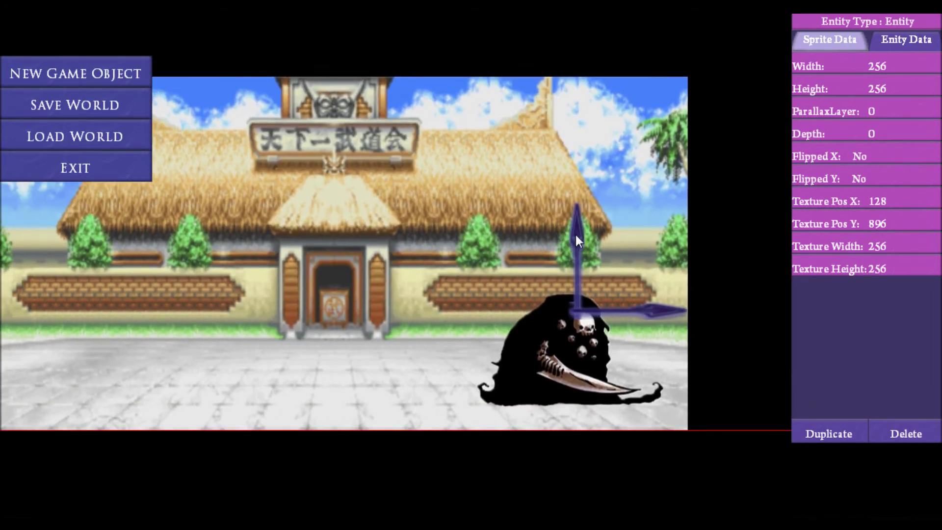
{"action": "left_click_drag", "start_coordinate": [576, 236], "coordinate": [578, 225]}
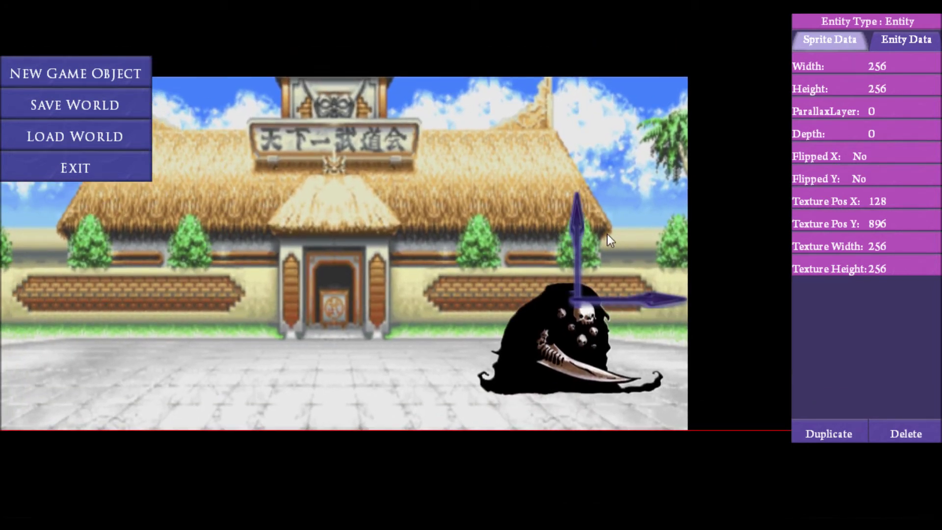
Mirror the reaper horizontally with Flipped X and duplicate it
{"action": "left_click", "coordinate": [857, 180]}
{"action": "left_click", "coordinate": [856, 179]}
{"action": "left_click", "coordinate": [859, 156]}
{"action": "left_click", "coordinate": [864, 150]}
{"action": "left_click", "coordinate": [864, 151]}
{"action": "left_click_drag", "start_coordinate": [202, 346], "coordinate": [402, 359]}
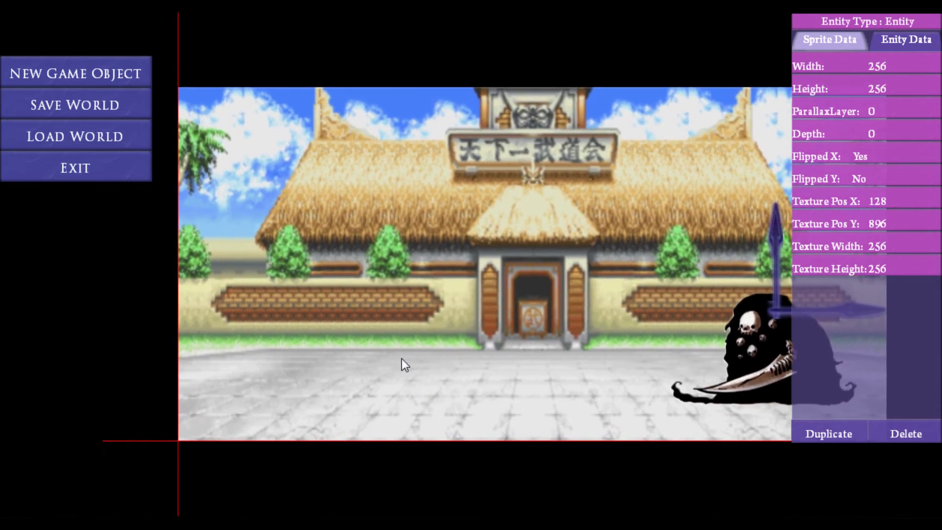
{"action": "left_click", "coordinate": [828, 434]}
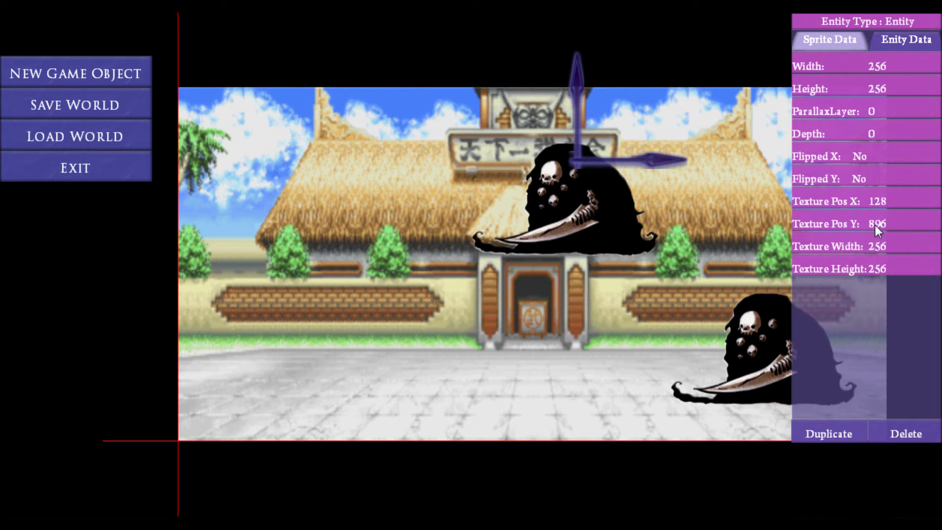
Set the copy's texture position to 896, 640 to show the winged white creature
{"action": "left_click", "coordinate": [886, 202]}
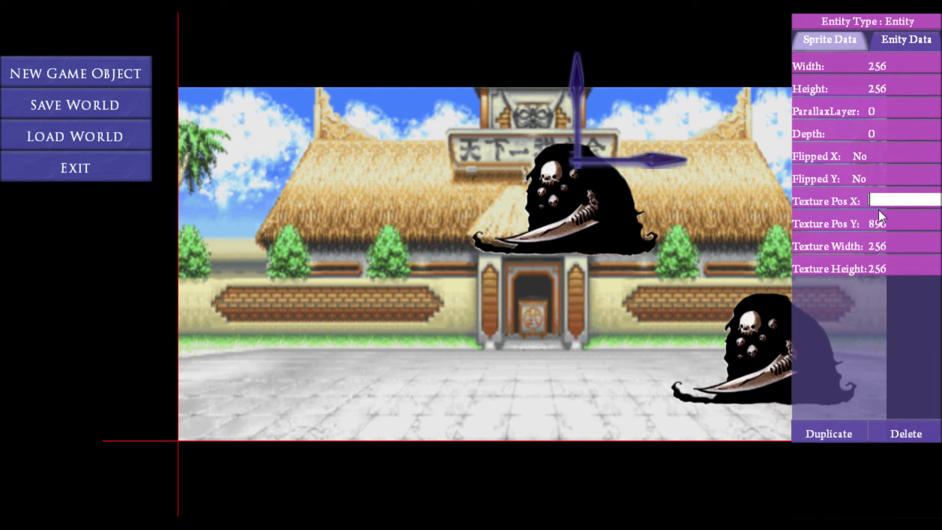
{"action": "type", "text": "896"}
{"action": "key", "text": "Return"}
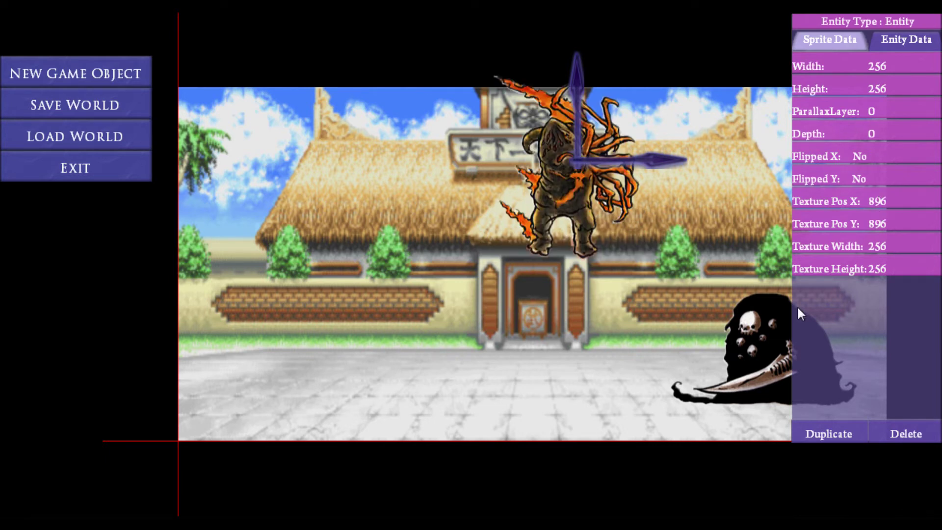
{"action": "left_click", "coordinate": [879, 223]}
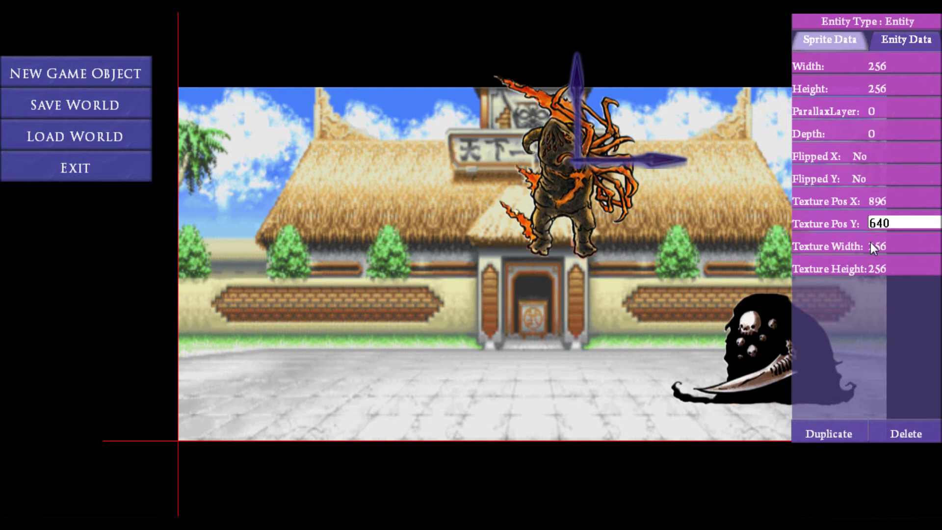
{"action": "key", "text": "Return"}
Place the winged creature at the lower left, enlarge it to 272 by 272, and duplicate it
{"action": "left_click_drag", "start_coordinate": [573, 160], "coordinate": [280, 313]}
{"action": "key", "text": "r"}
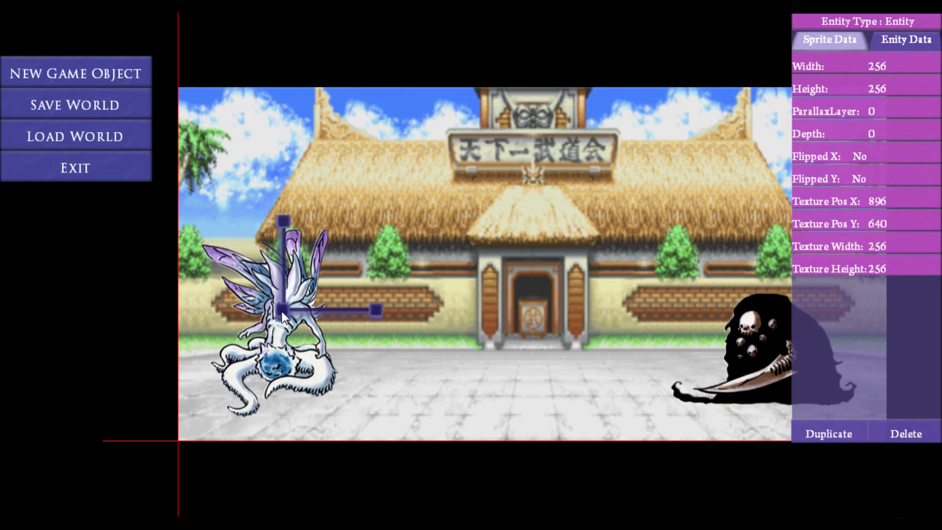
{"action": "left_click_drag", "start_coordinate": [373, 310], "coordinate": [399, 310]}
{"action": "left_click", "coordinate": [354, 317]}
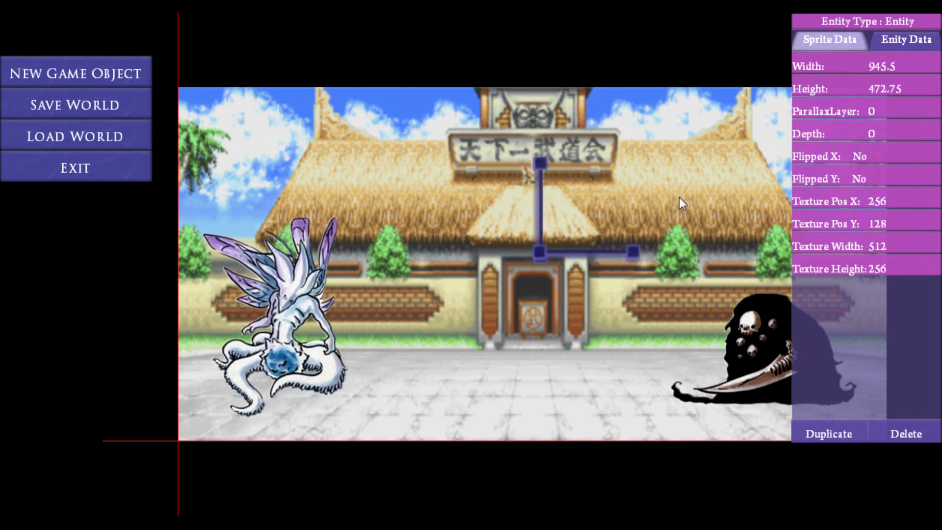
{"action": "left_click", "coordinate": [286, 315]}
{"action": "left_click", "coordinate": [808, 427]}
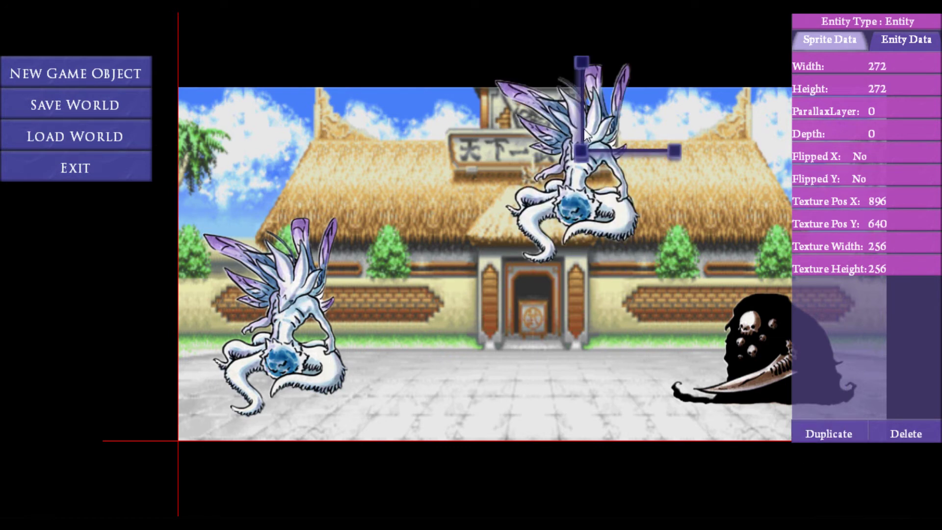
Set the newest copy's texture position to 640, 640
{"action": "left_click", "coordinate": [889, 201]}
{"action": "key", "text": "Right"}
{"action": "key", "text": "Right"}
{"action": "key", "text": "Right"}
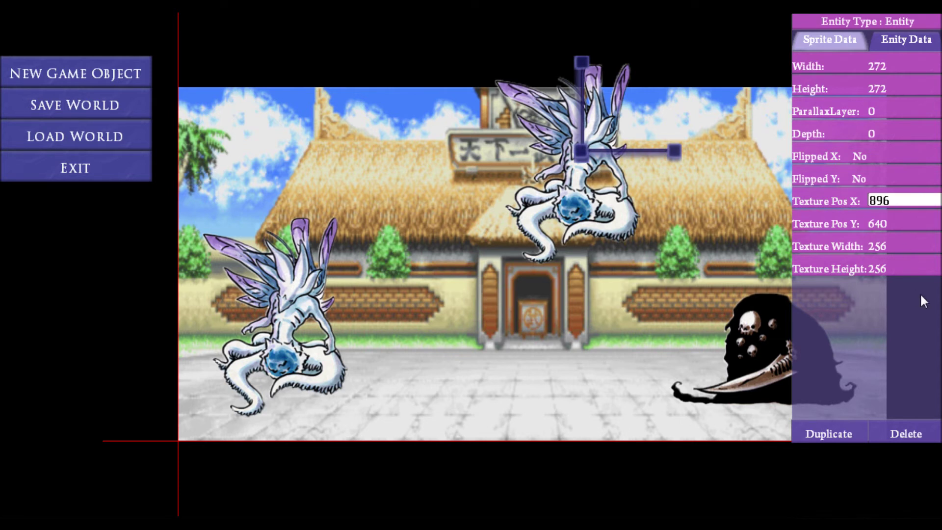
{"action": "key", "text": "BackSpace"}
{"action": "key", "text": "BackSpace"}
{"action": "key", "text": "BackSpace"}
{"action": "type", "text": "640"}
{"action": "key", "text": "Return"}
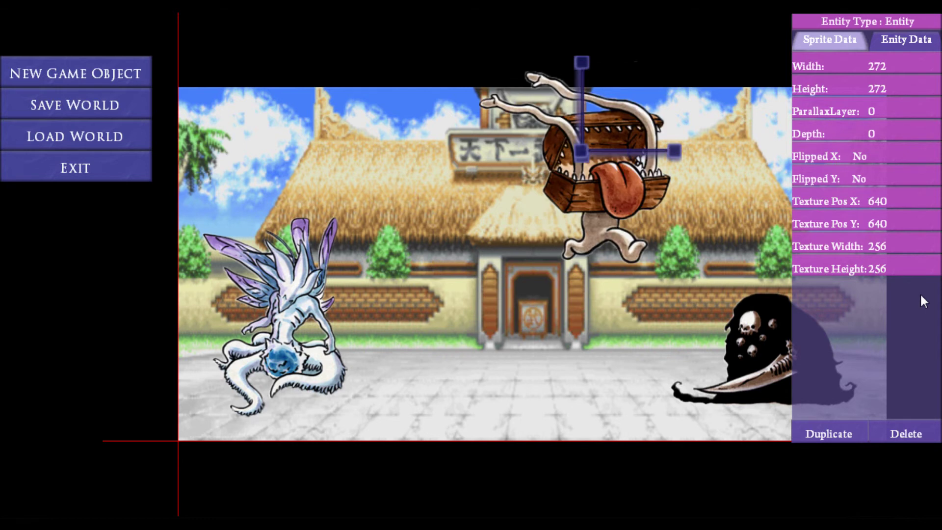
{"action": "left_click", "coordinate": [879, 224]}
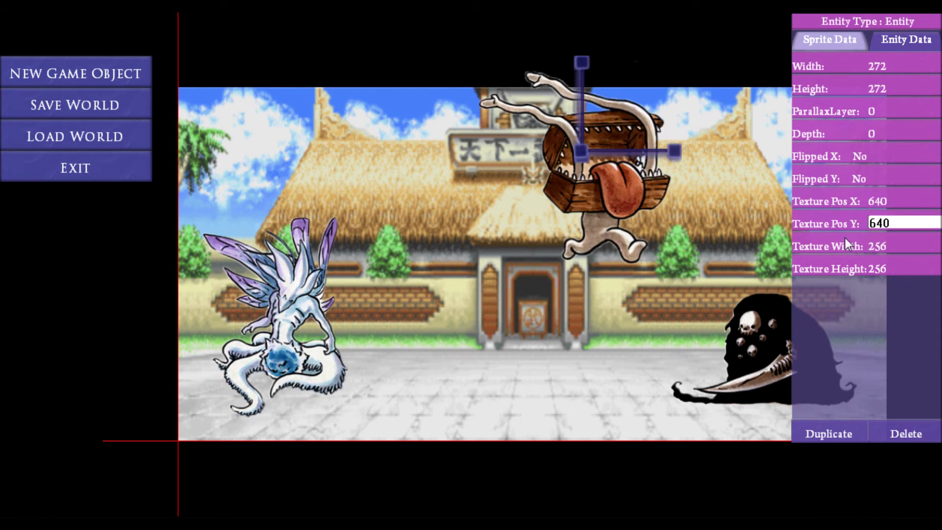
{"action": "key", "text": "Return"}
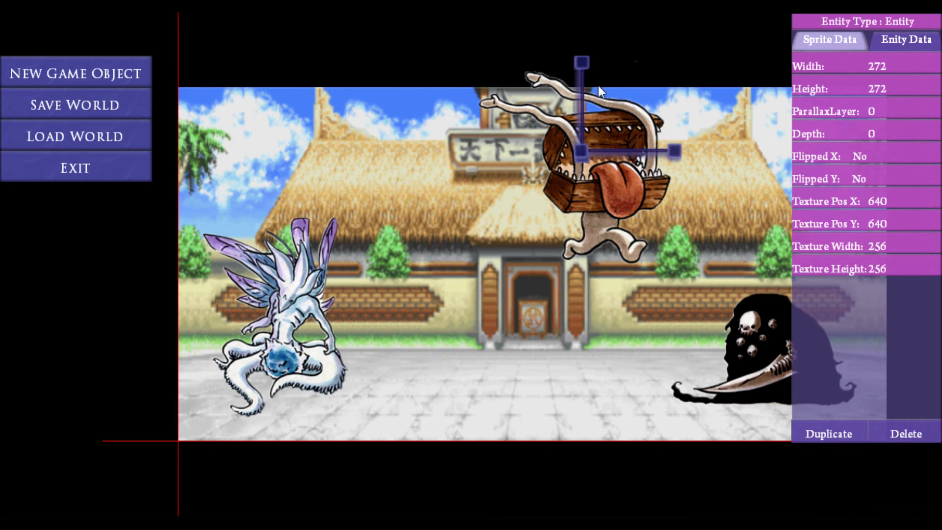
Shrink the mimic to 88.5 by 88.5, place it at the temple doorway, and mirror it
{"action": "left_click_drag", "start_coordinate": [555, 145], "coordinate": [369, 209]}
{"action": "key", "text": "w"}
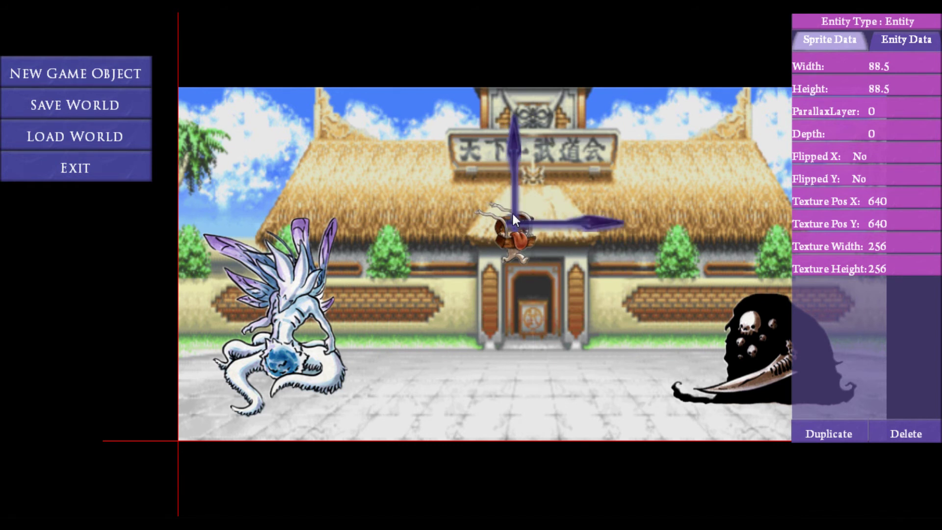
{"action": "left_click_drag", "start_coordinate": [512, 218], "coordinate": [589, 320]}
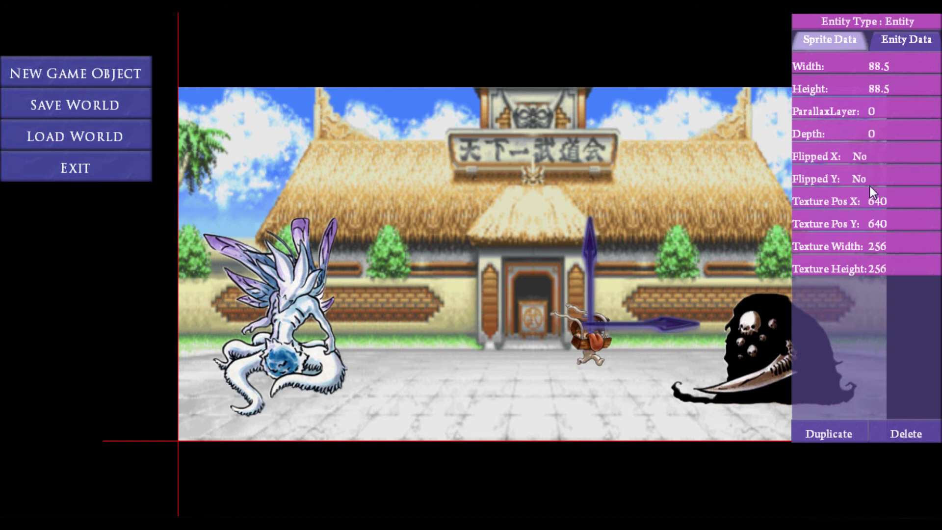
{"action": "left_click", "coordinate": [859, 162]}
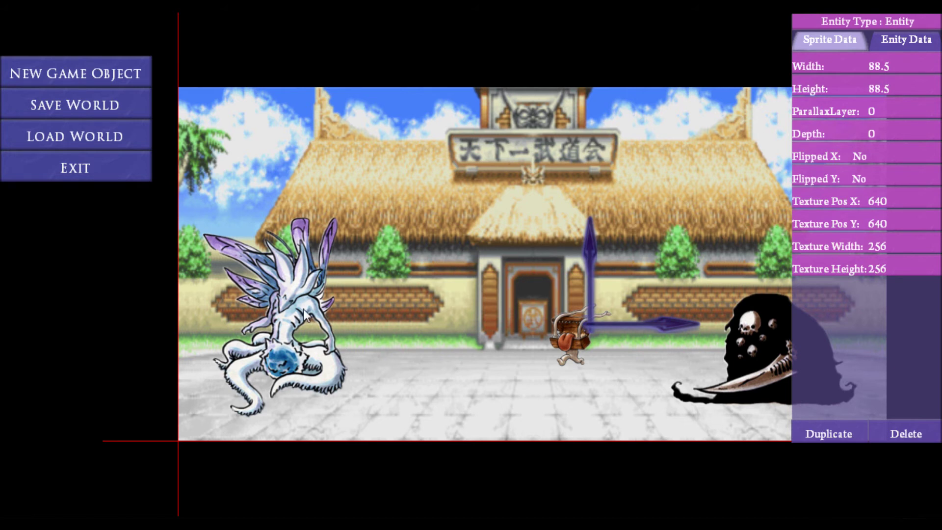
{"action": "left_click", "coordinate": [306, 314]}
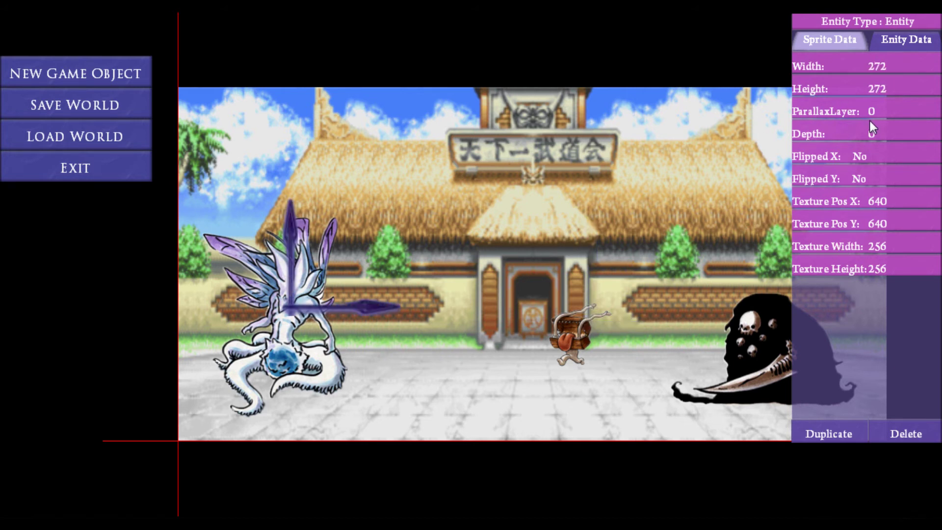
Change the dojo background's ParallaxLayer from 500 to 0
{"action": "key", "text": "Tab"}
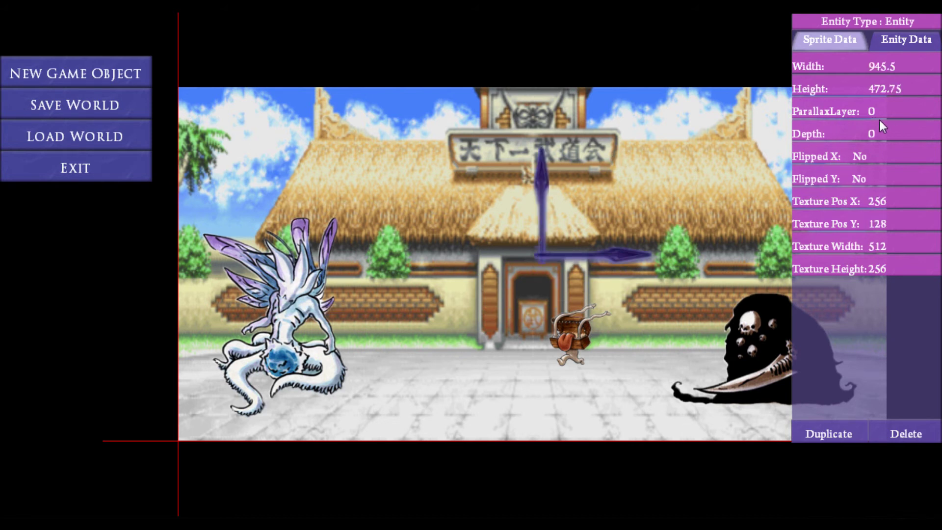
{"action": "left_click", "coordinate": [878, 110]}
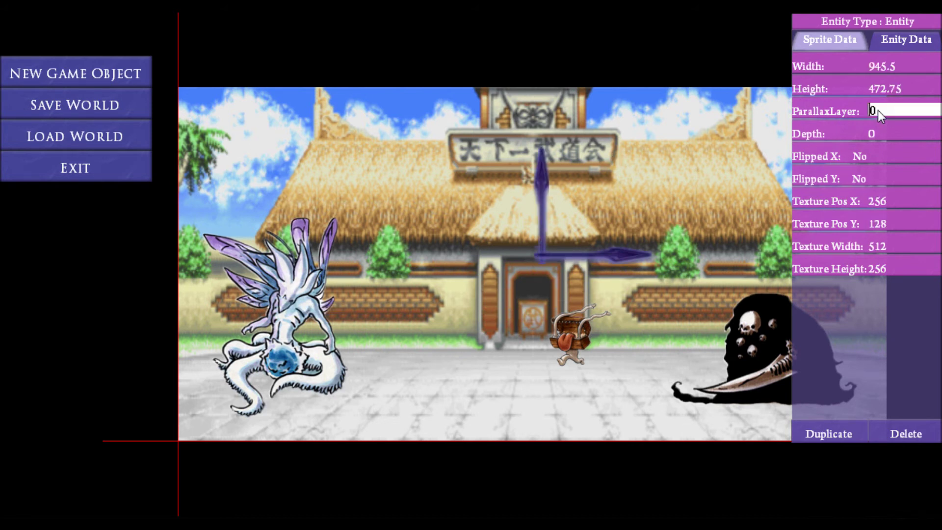
{"action": "key", "text": "Return"}
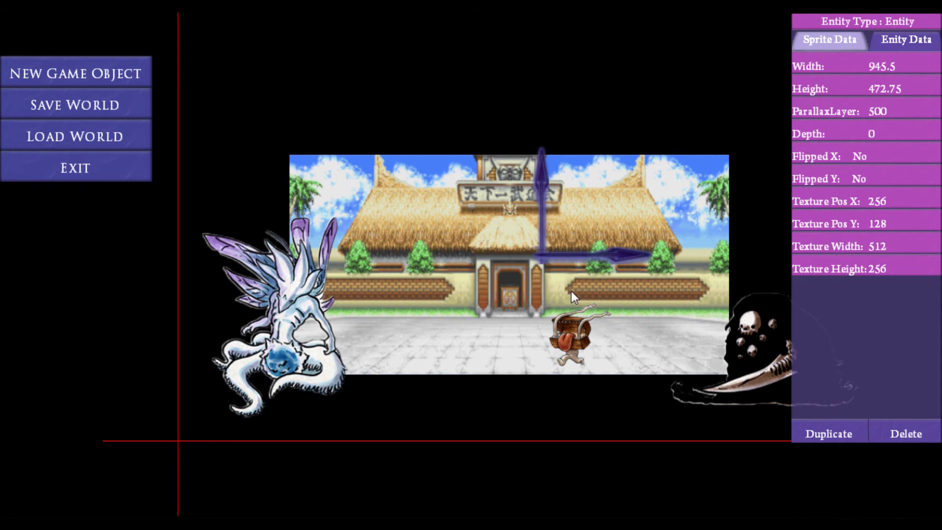
{"action": "left_click_drag", "start_coordinate": [677, 255], "coordinate": [640, 223]}
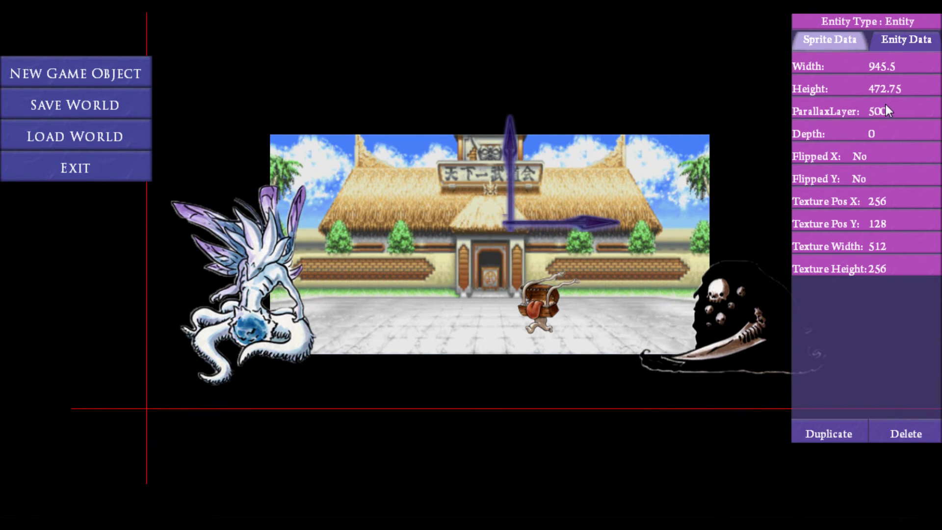
{"action": "left_click", "coordinate": [886, 111]}
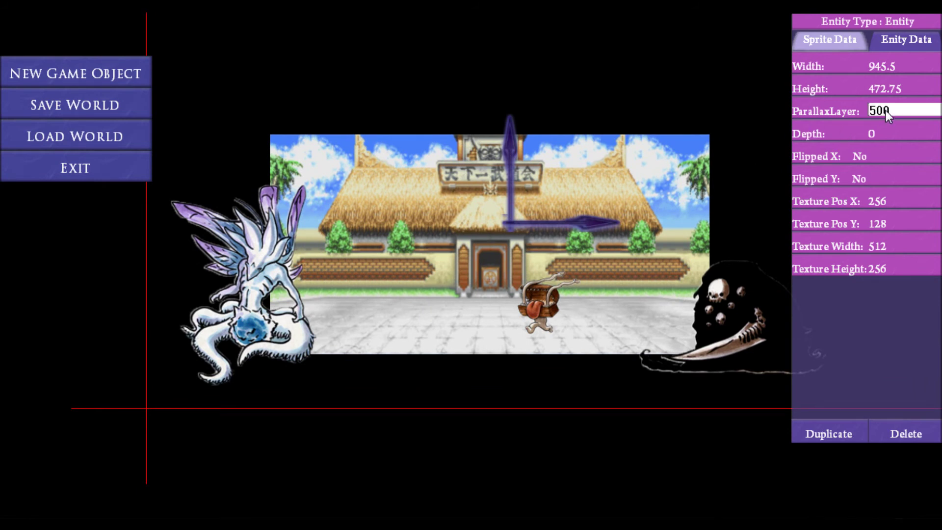
{"action": "key", "text": "Right"}
{"action": "key", "text": "Right"}
{"action": "key", "text": "Delete"}
{"action": "key", "text": "BackSpace"}
{"action": "key", "text": "BackSpace"}
{"action": "type", "text": "0"}
{"action": "key", "text": "Return"}
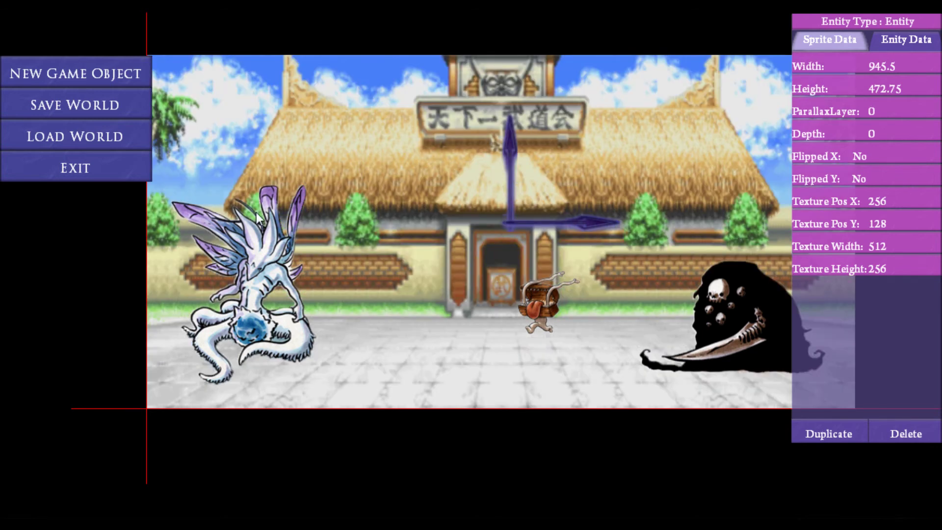
{"action": "left_click", "coordinate": [250, 263]}
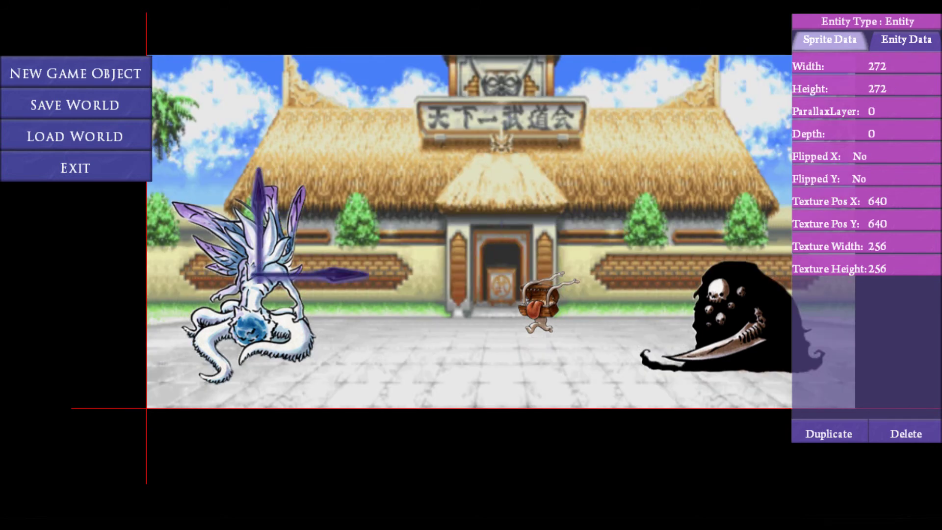
{"action": "left_click", "coordinate": [872, 134]}
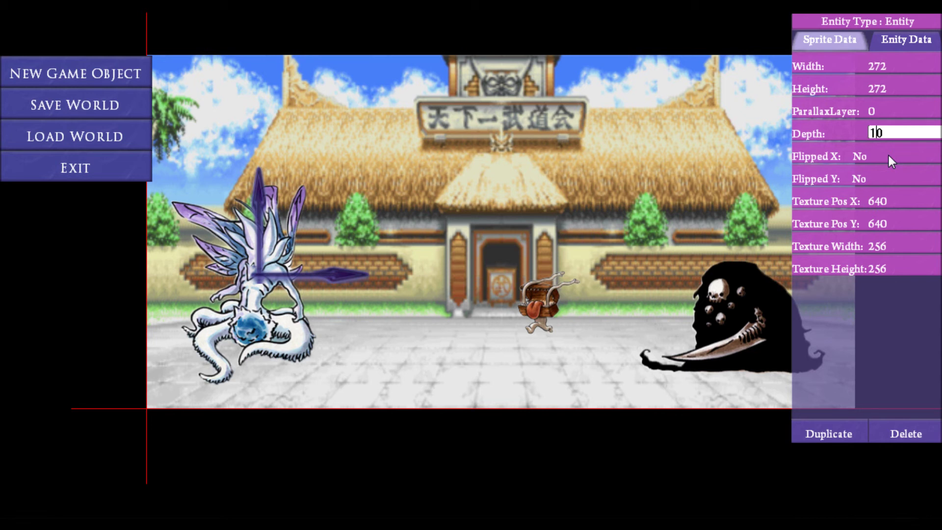
{"action": "key", "text": "Return"}
{"action": "left_click", "coordinate": [874, 133]}
{"action": "type", "text": "-"}
{"action": "key", "text": "Return"}
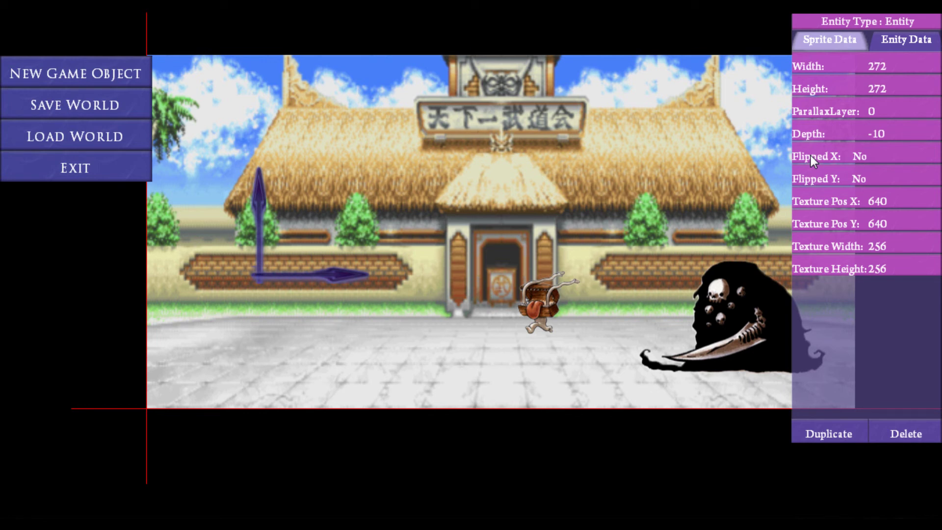
{"action": "left_click", "coordinate": [870, 136]}
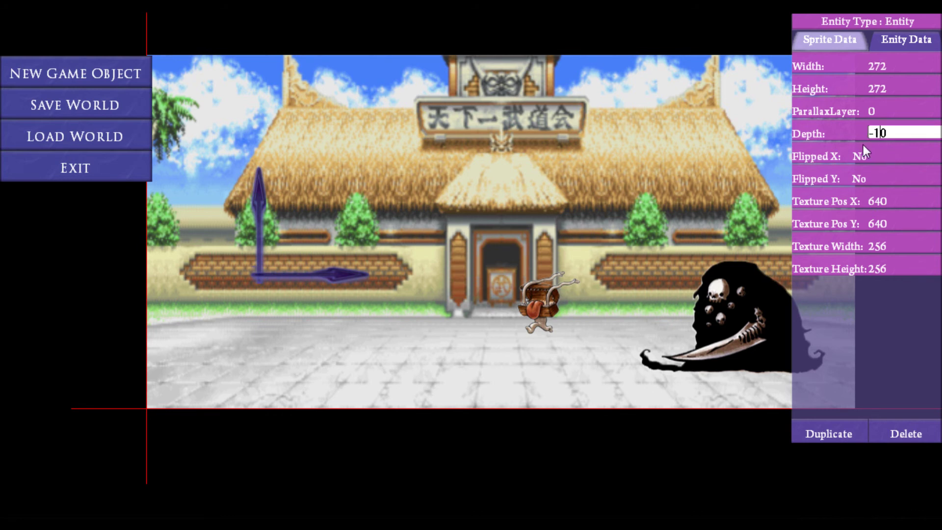
{"action": "key", "text": "Return"}
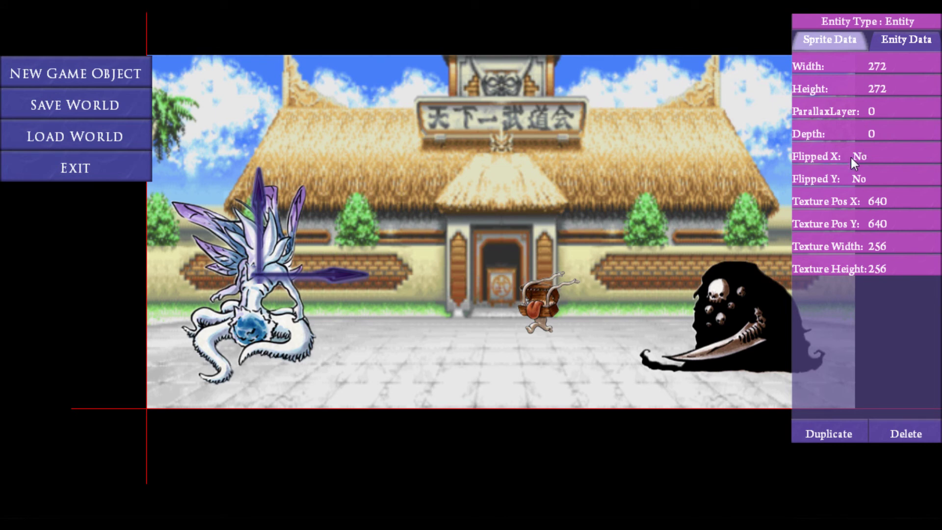
{"action": "left_click_drag", "start_coordinate": [481, 270], "coordinate": [469, 330]}
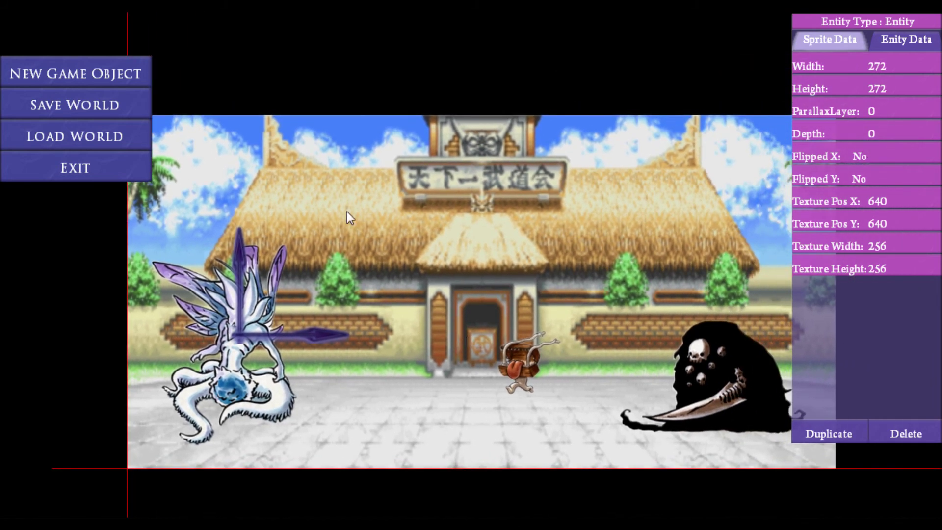
Save the world as MyTestWorld in the Worlds folder
{"action": "left_click", "coordinate": [117, 97]}
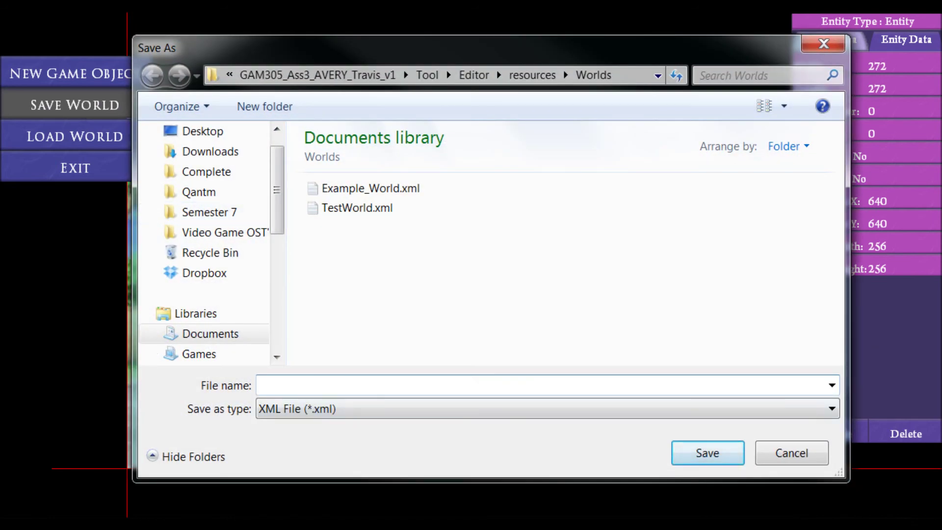
{"action": "type", "text": "MyTestWorld"}
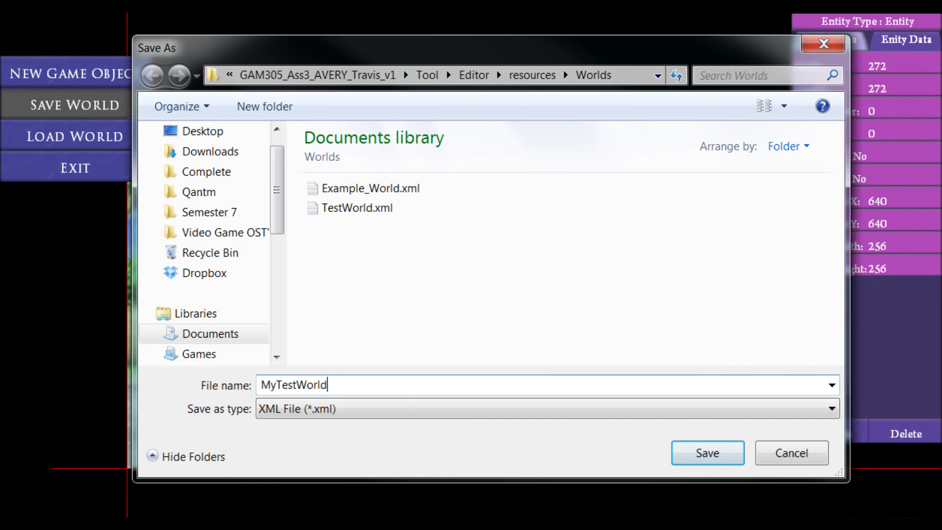
{"action": "left_click", "coordinate": [707, 460]}
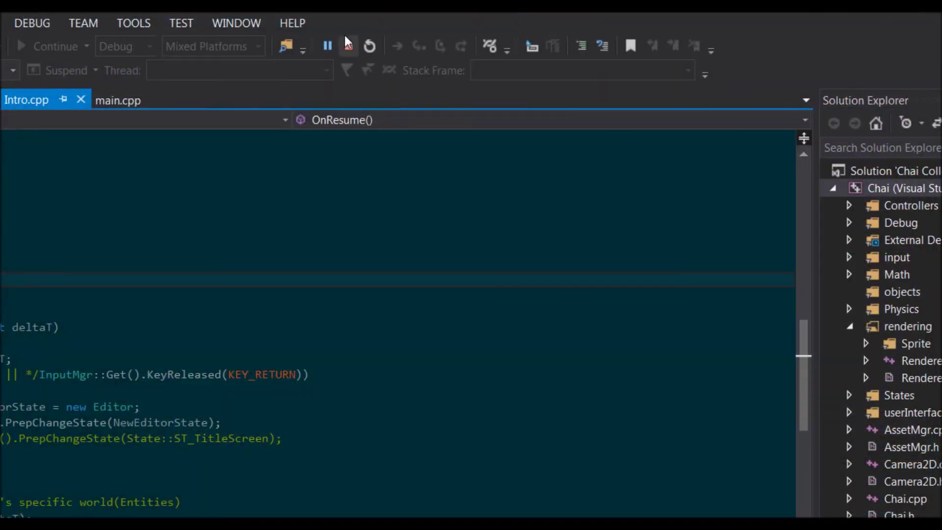
Stop debugging in Visual Studio and relaunch the editor with an empty world
{"action": "left_click", "coordinate": [357, 41]}
{"action": "left_click", "coordinate": [74, 46]}
{"action": "left_click", "coordinate": [75, 57]}
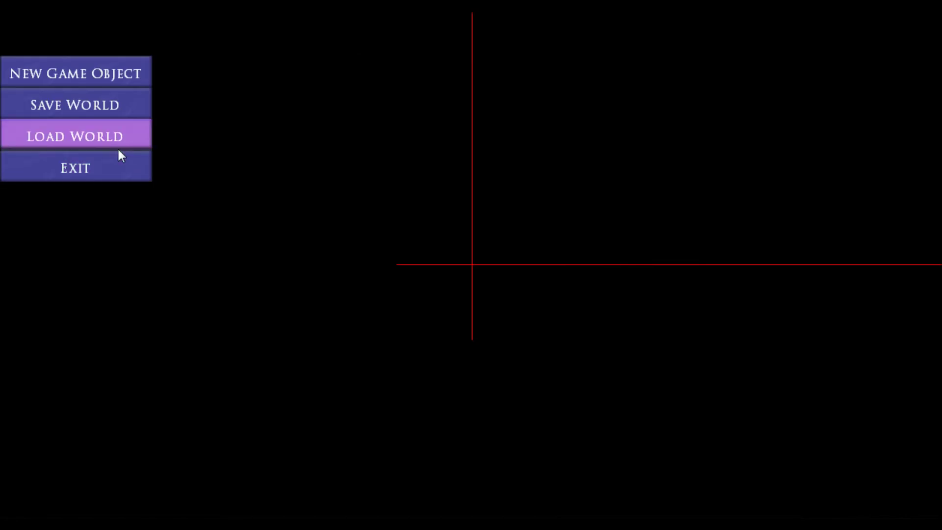
Load the saved MyTestWorld.xml world back into the editor
{"action": "left_click", "coordinate": [102, 137]}
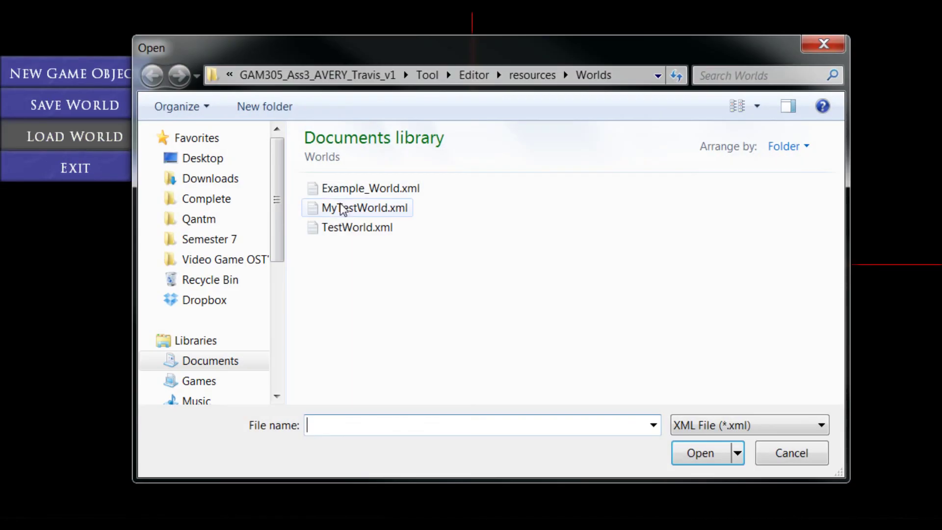
{"action": "left_click", "coordinate": [345, 213]}
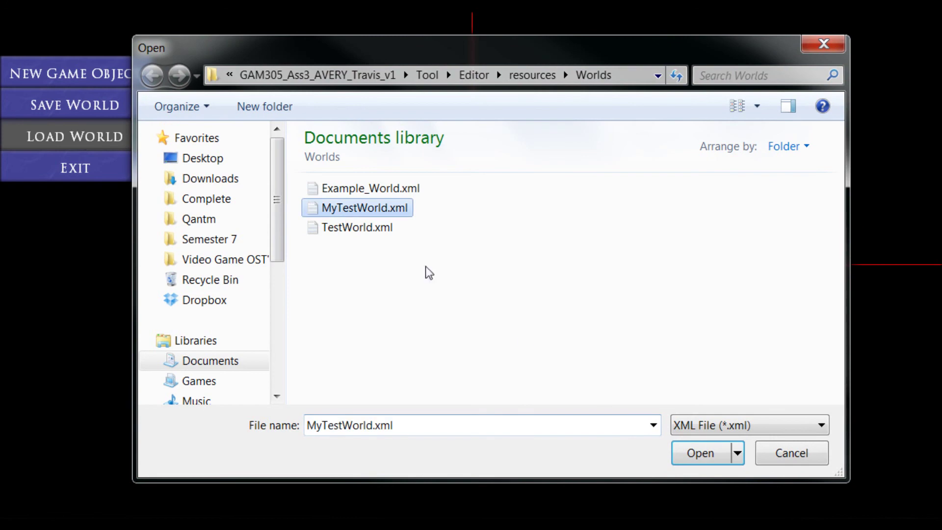
{"action": "left_click", "coordinate": [700, 461]}
Pan around the restored dojo scene and select the black reaper sprite
{"action": "left_click_drag", "start_coordinate": [447, 346], "coordinate": [479, 273]}
{"action": "left_click_drag", "start_coordinate": [479, 312], "coordinate": [446, 368]}
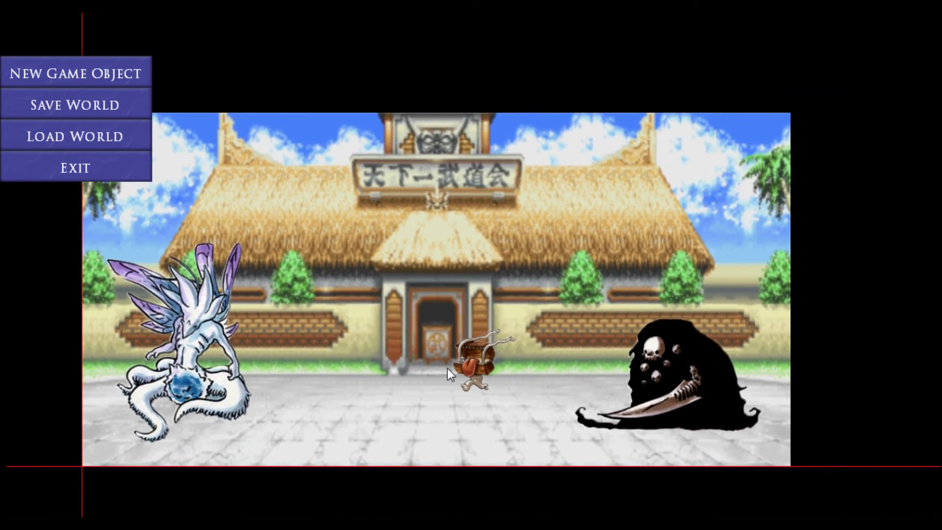
{"action": "left_click_drag", "start_coordinate": [646, 269], "coordinate": [613, 303]}
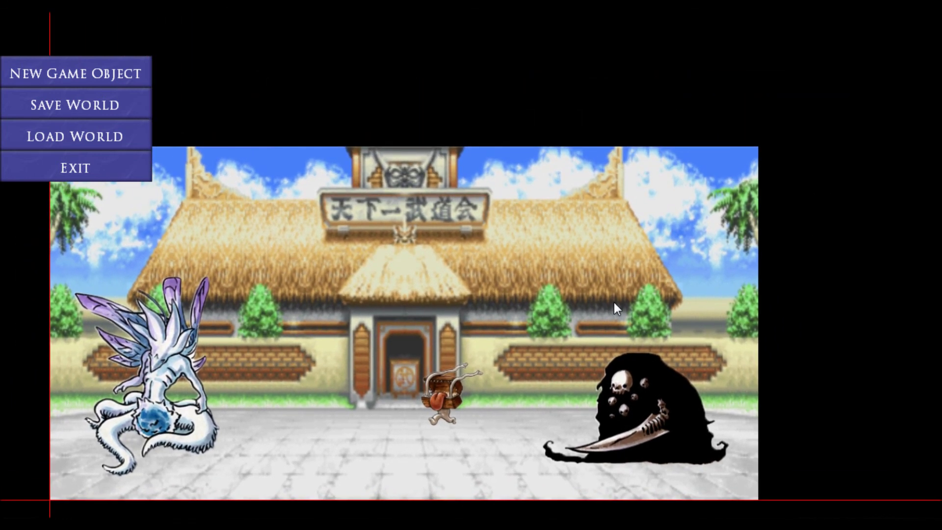
{"action": "left_click", "coordinate": [652, 431]}
{"action": "left_click_drag", "start_coordinate": [436, 376], "coordinate": [373, 314]}
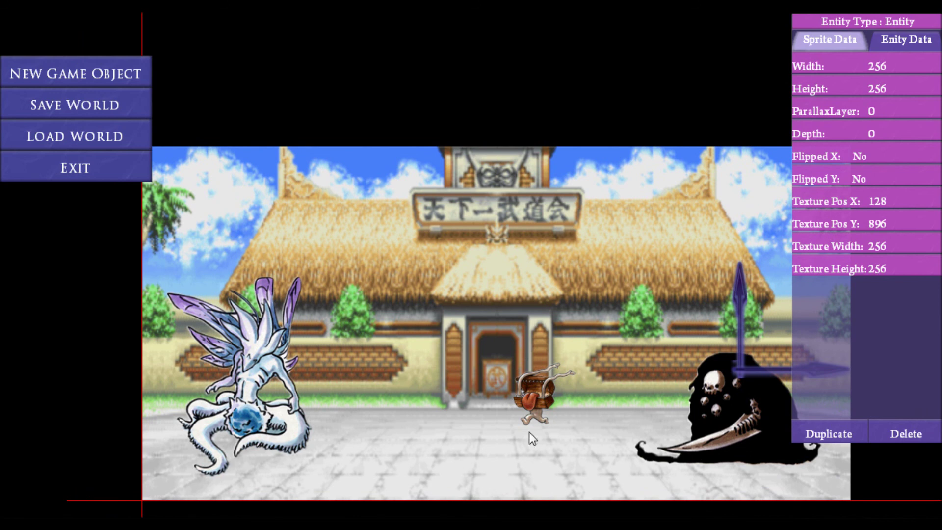
Delete the reaper, dragon, temple background and chest from the scene
{"action": "left_click", "coordinate": [892, 435]}
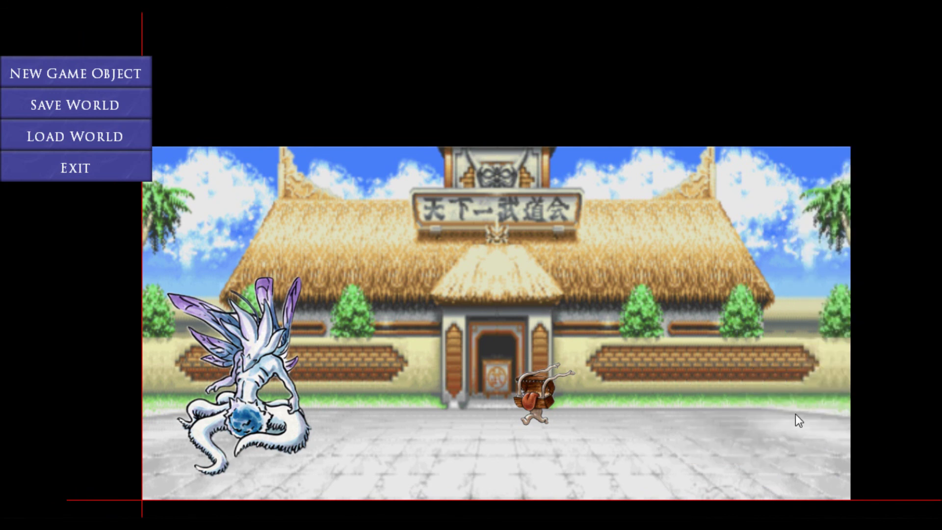
{"action": "left_click", "coordinate": [295, 350]}
{"action": "key", "text": "Delete"}
{"action": "left_click", "coordinate": [417, 322]}
{"action": "key", "text": "Delete"}
{"action": "left_click", "coordinate": [536, 407]}
{"action": "key", "text": "Delete"}
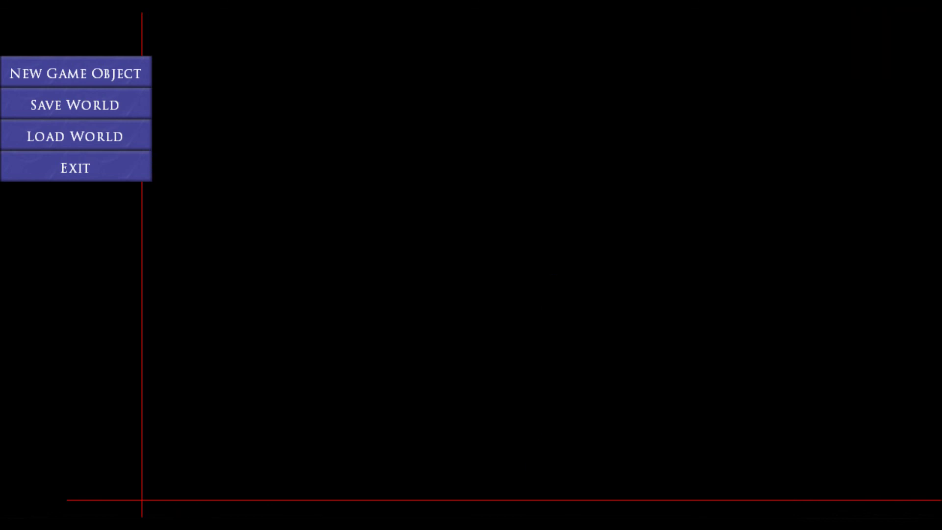
Load Example_World.xml and zoom out to view its full character cast
{"action": "left_click", "coordinate": [62, 135]}
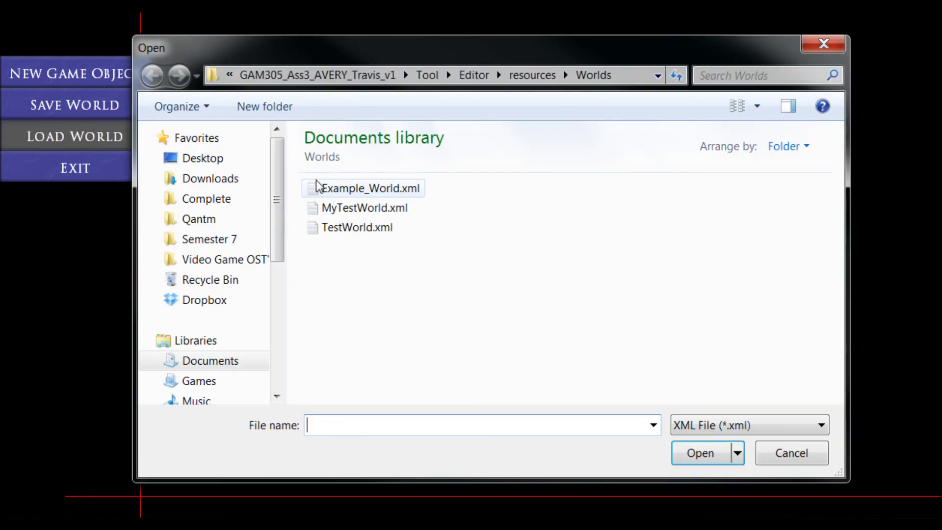
{"action": "left_click", "coordinate": [333, 193]}
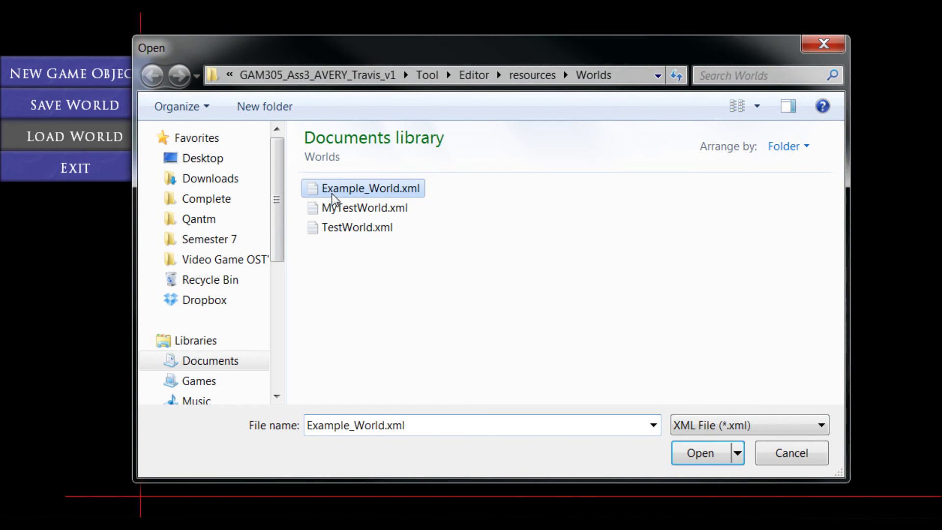
{"action": "left_click", "coordinate": [710, 448]}
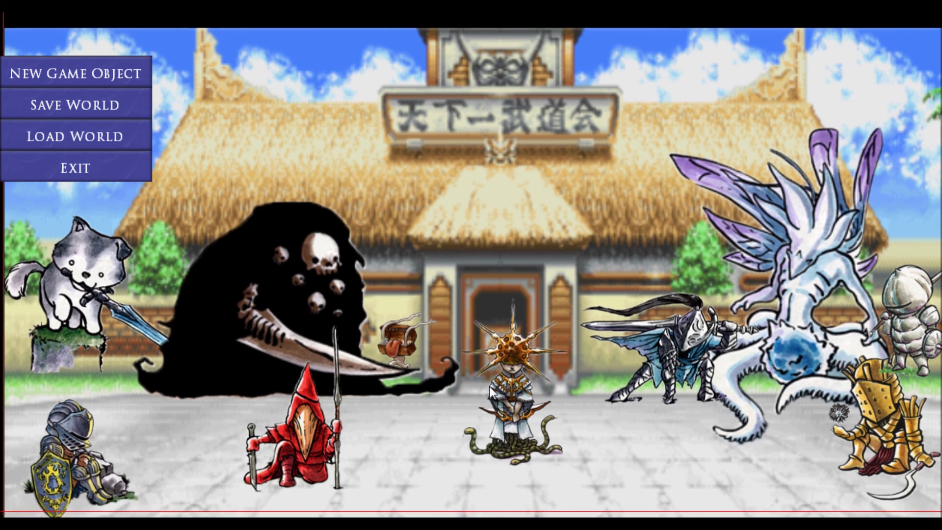
{"action": "scroll", "coordinate": [490, 380], "scroll_direction": "down", "scroll_amount": 3}
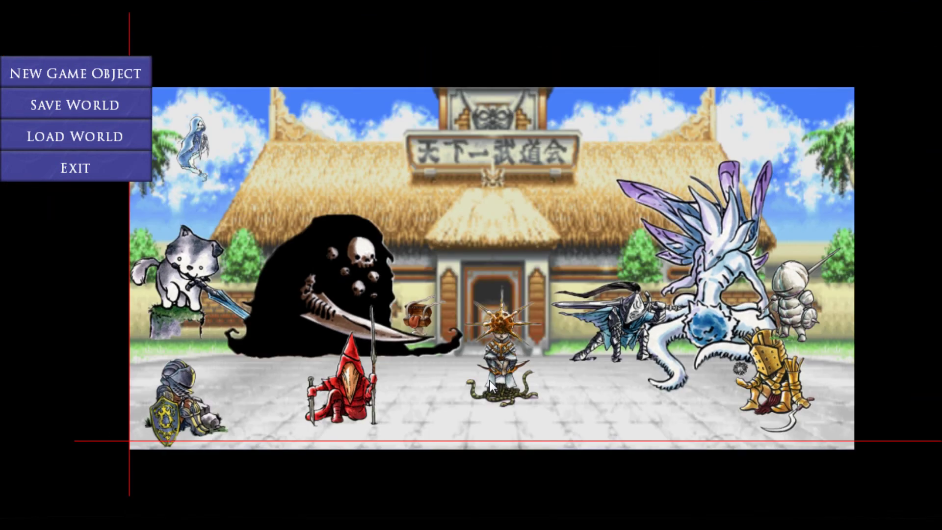